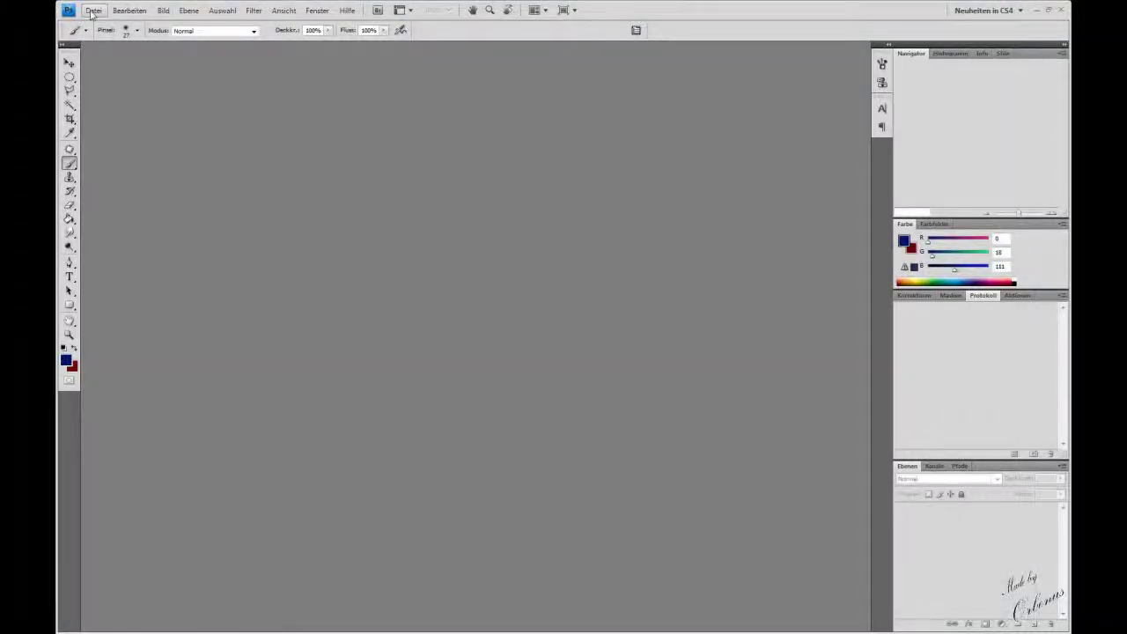
- Create the new document Unbenannt-1: 1680 × 1050 px, 300 ppi, RGB, white background
{"action": "left_click", "coordinate": [94, 11]}
{"action": "left_click", "coordinate": [101, 26]}
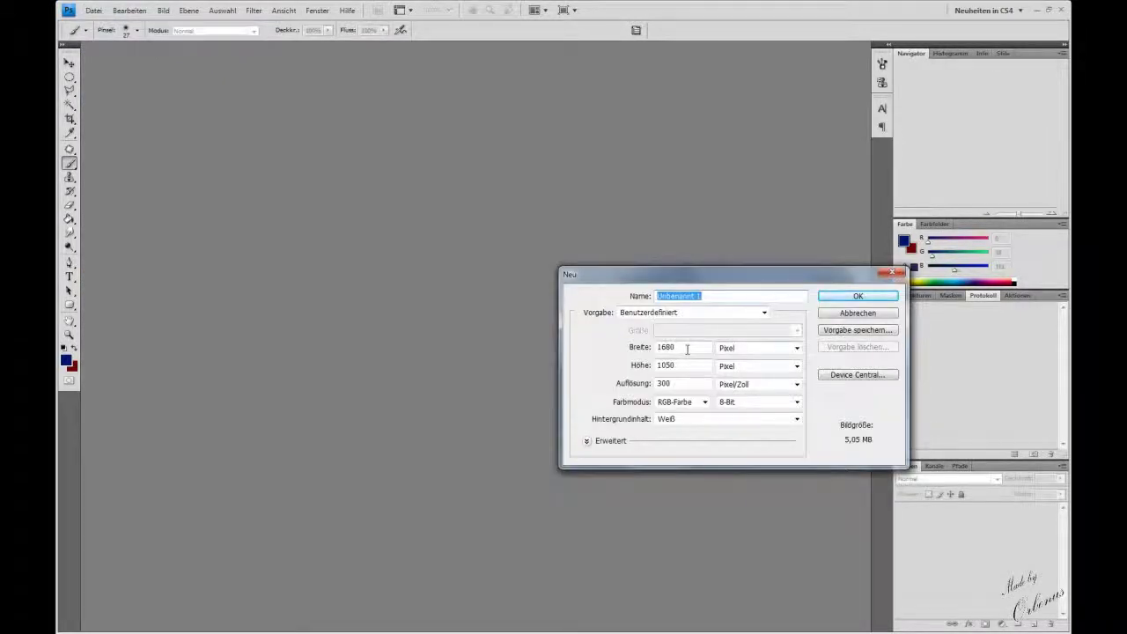
{"action": "left_click", "coordinate": [694, 352]}
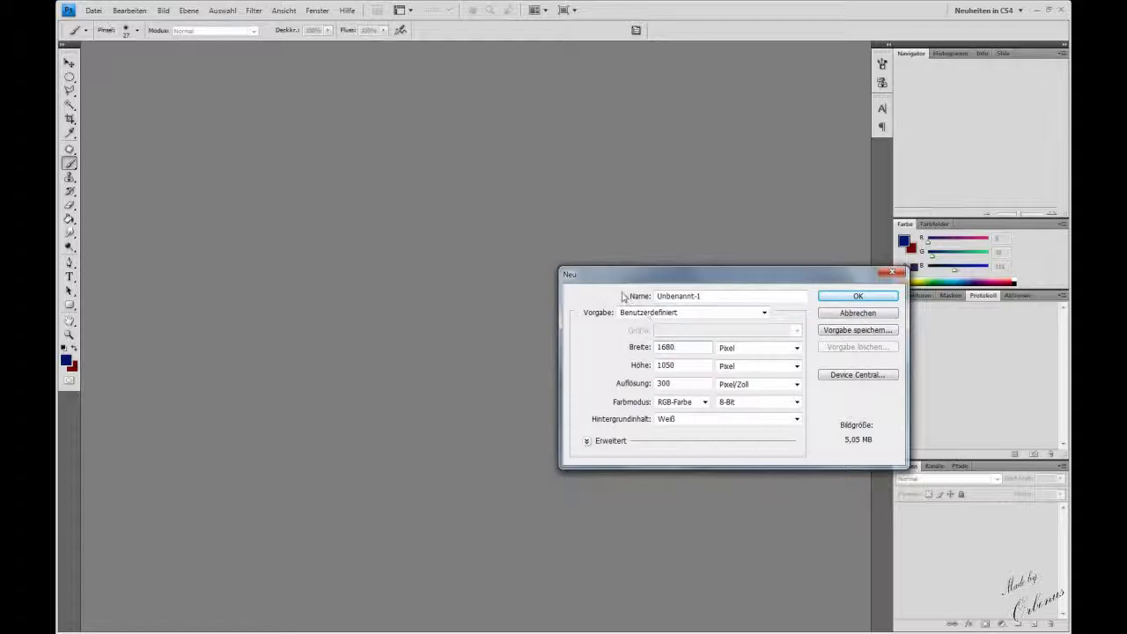
{"action": "left_click", "coordinate": [841, 299]}
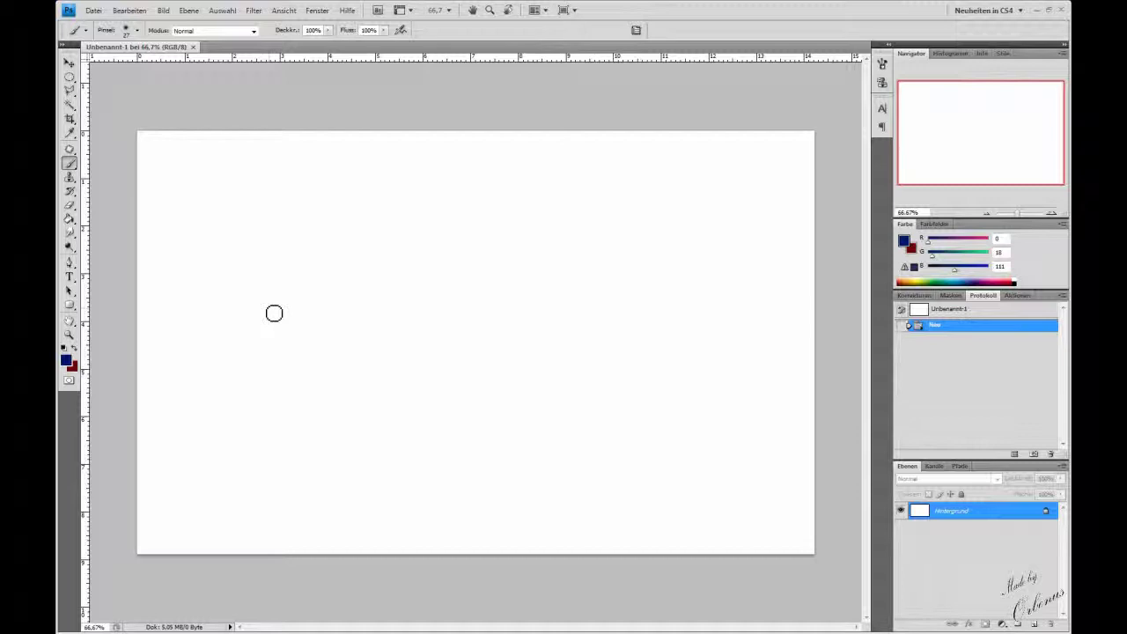
- Invert the background to black, add empty Ebene 1, and load the 900 px abstract brush
{"action": "key", "text": "ctrl+i"}
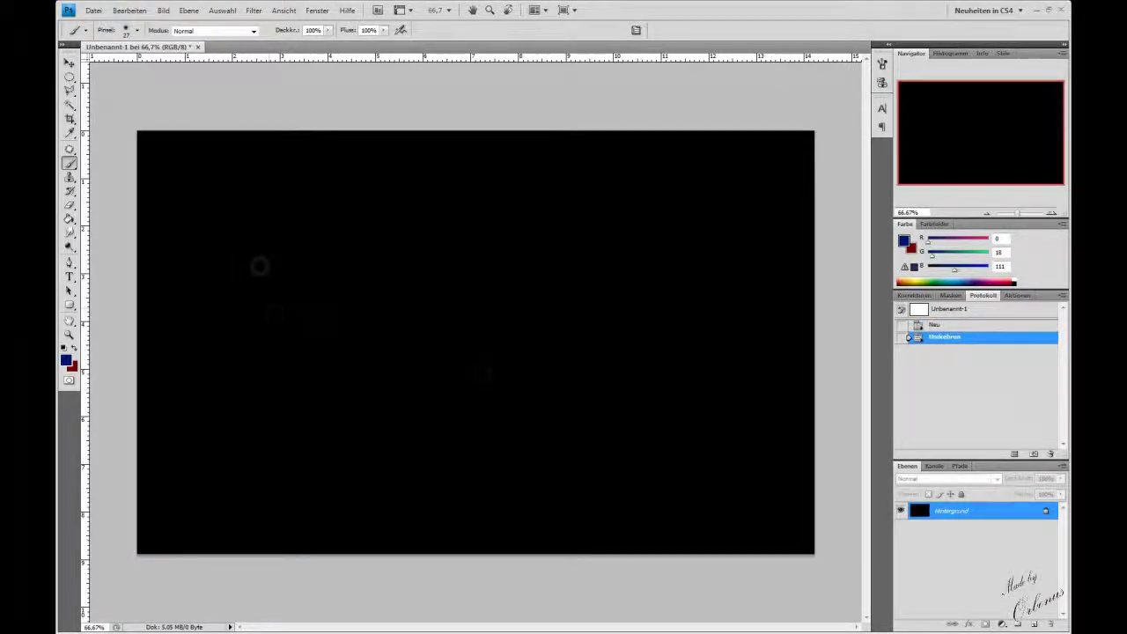
{"action": "left_click", "coordinate": [1035, 624]}
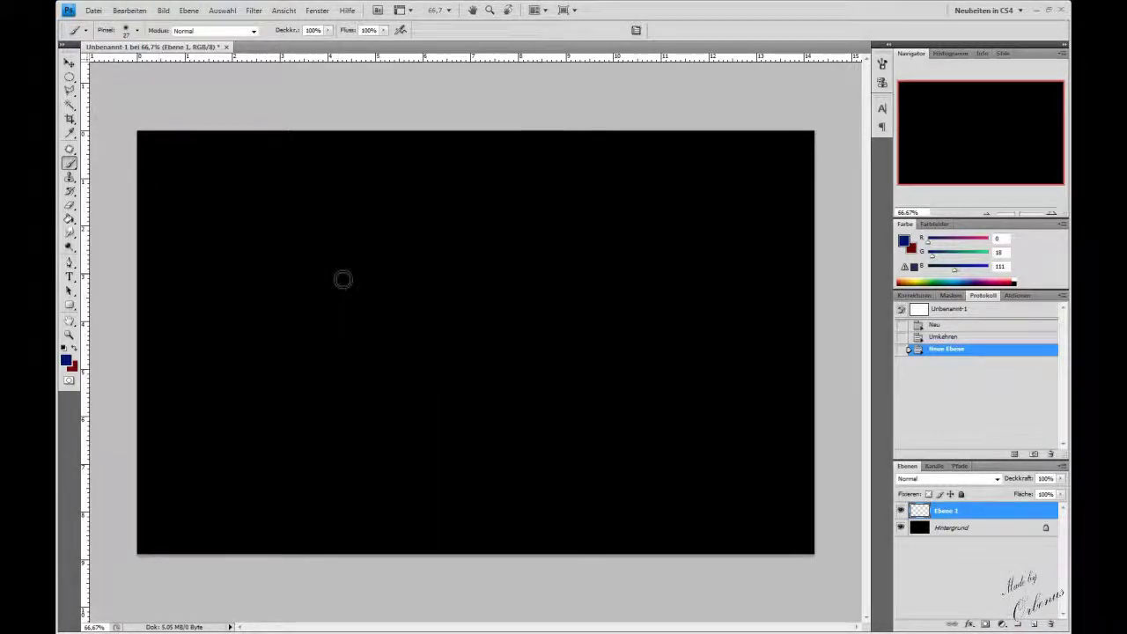
{"action": "right_click", "coordinate": [343, 279]}
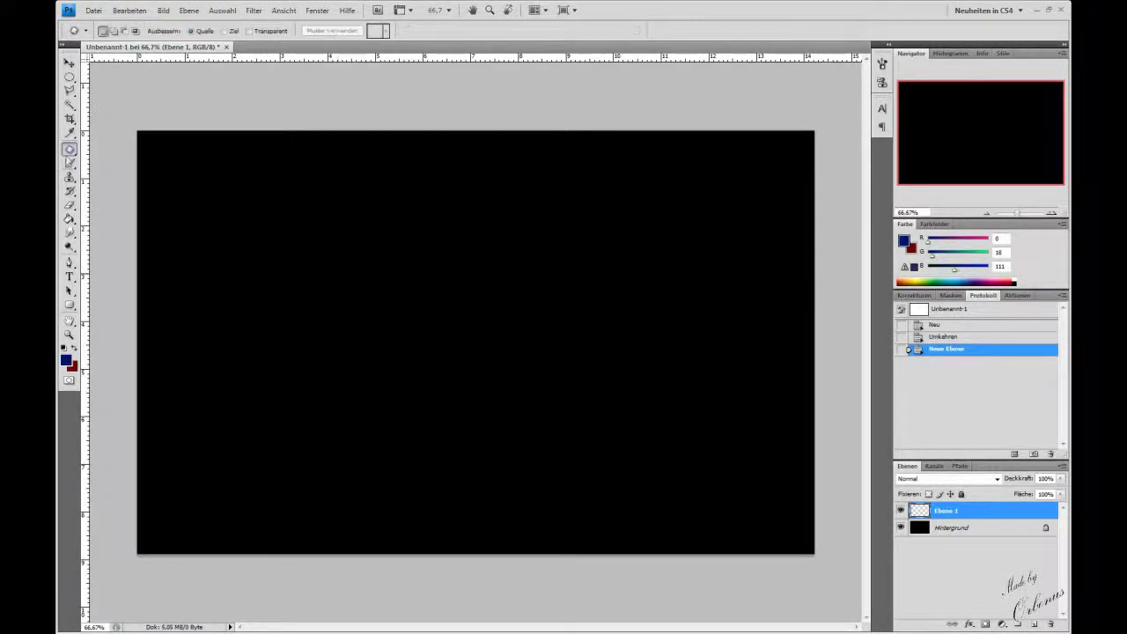
{"action": "left_click", "coordinate": [416, 297]}
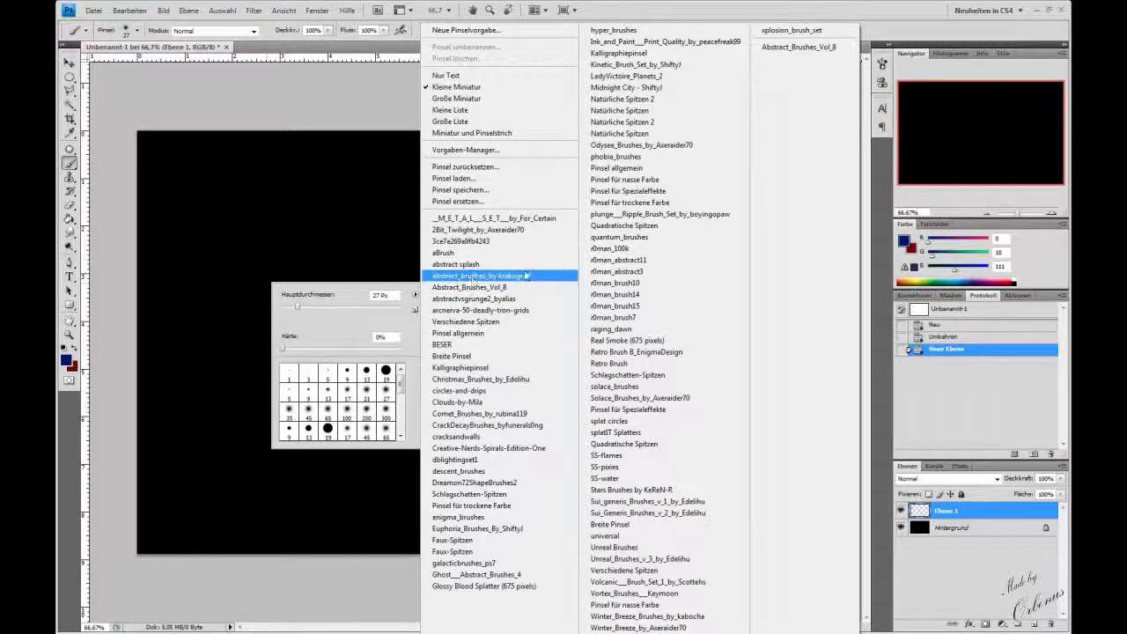
{"action": "left_click", "coordinate": [507, 277]}
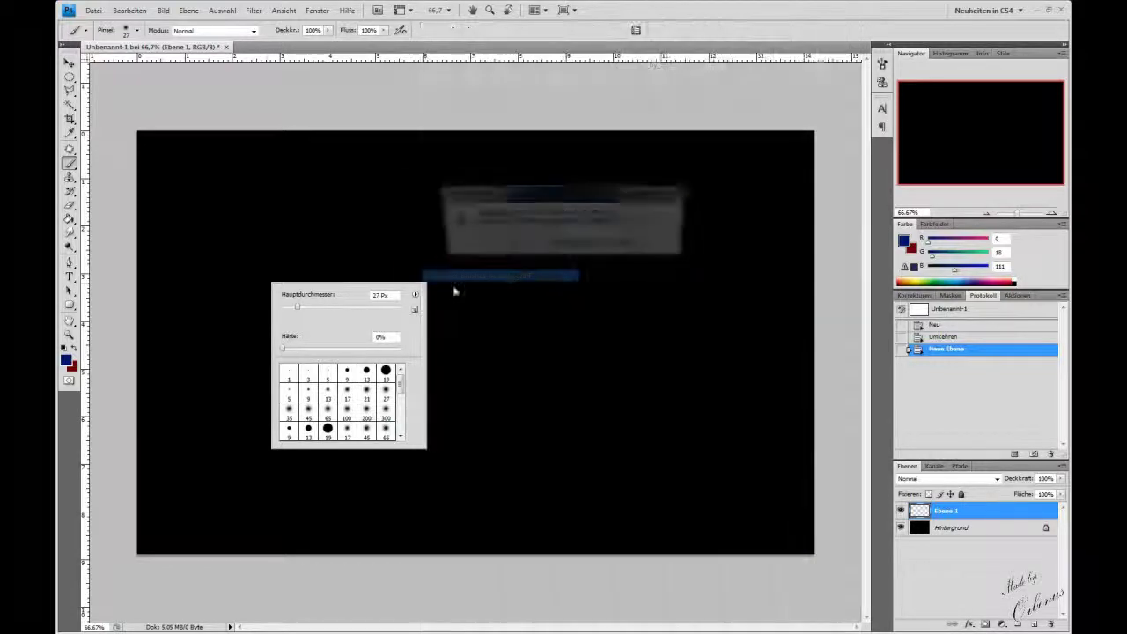
{"action": "left_click", "coordinate": [504, 244]}
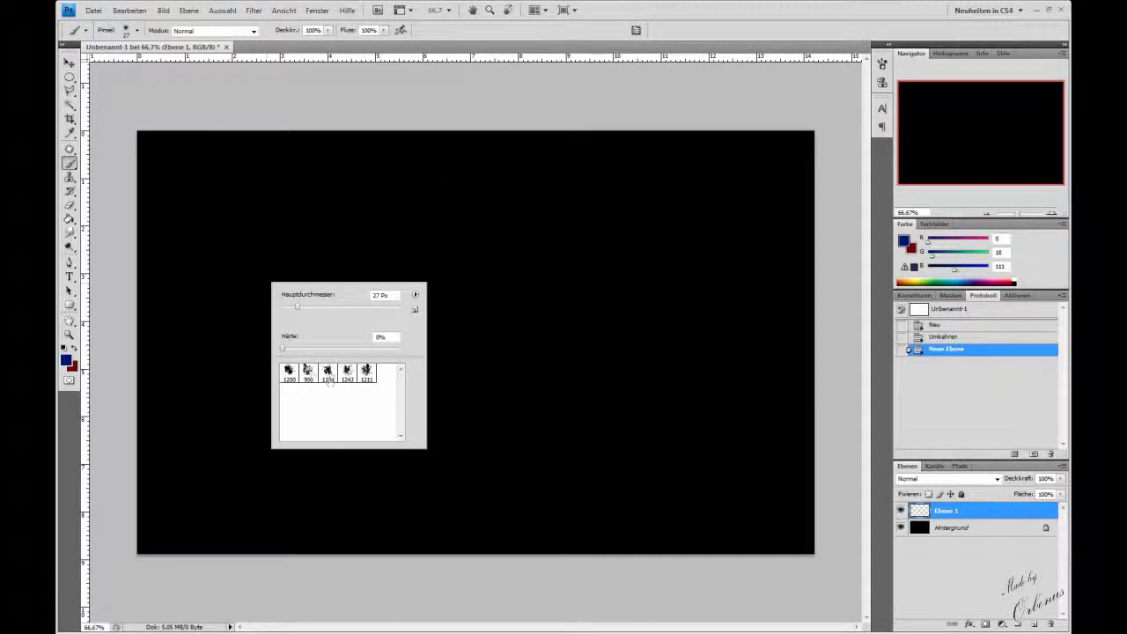
{"action": "left_click", "coordinate": [307, 371]}
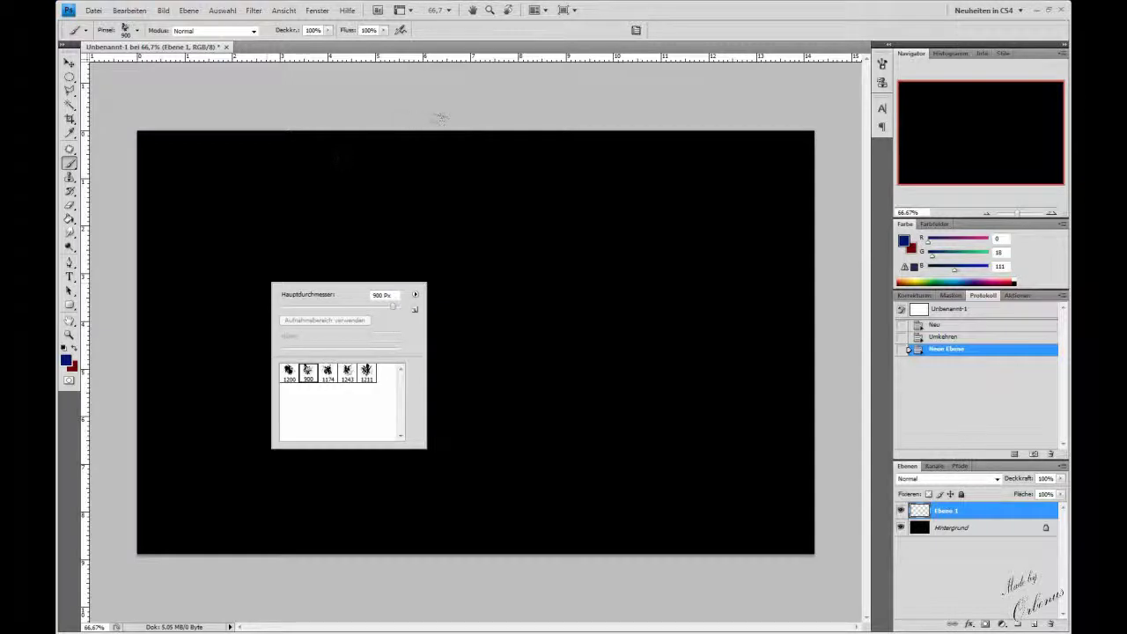
{"action": "left_click", "coordinate": [625, 229]}
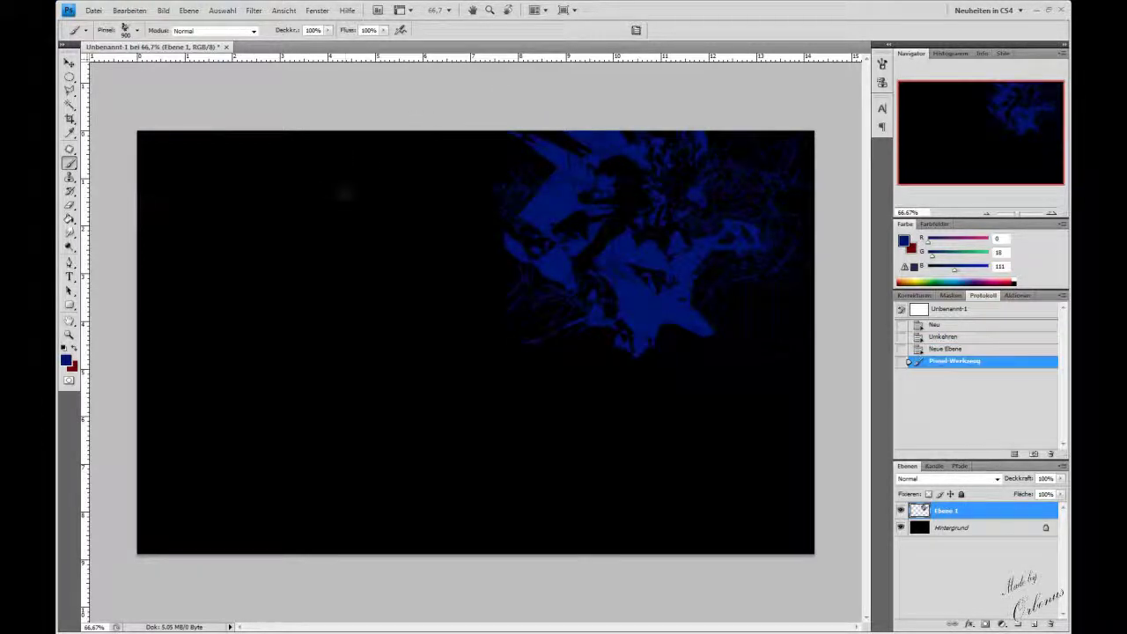
{"action": "key", "text": "ctrl+z"}
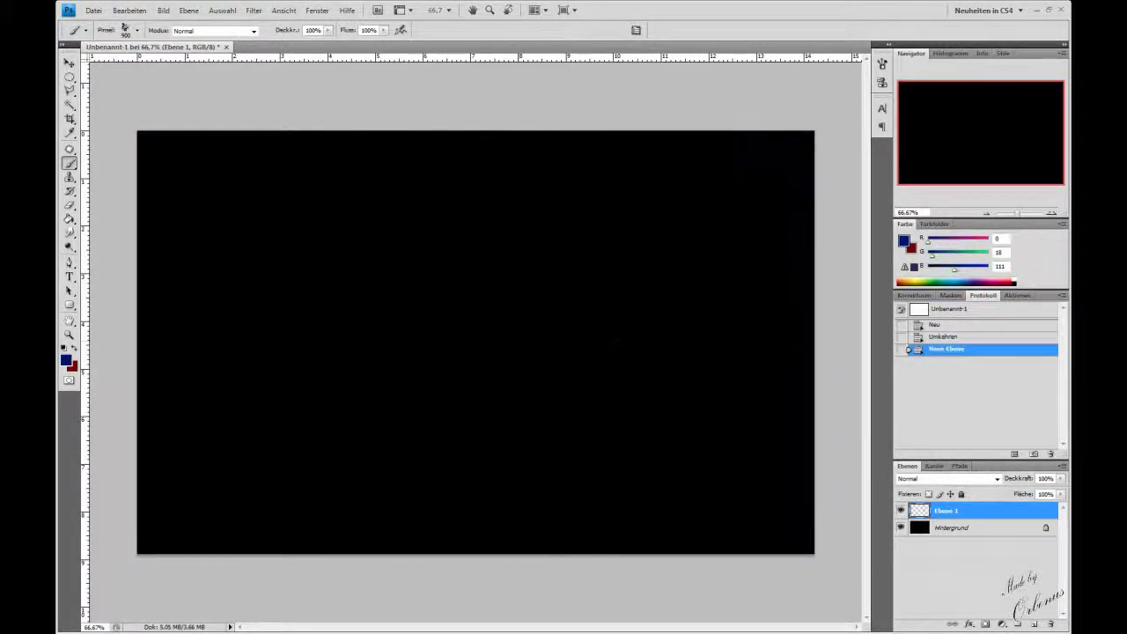
- Set the colours to white on black and lower the brush opacity to 26%
{"action": "left_click", "coordinate": [63, 347]}
{"action": "left_click", "coordinate": [608, 233]}
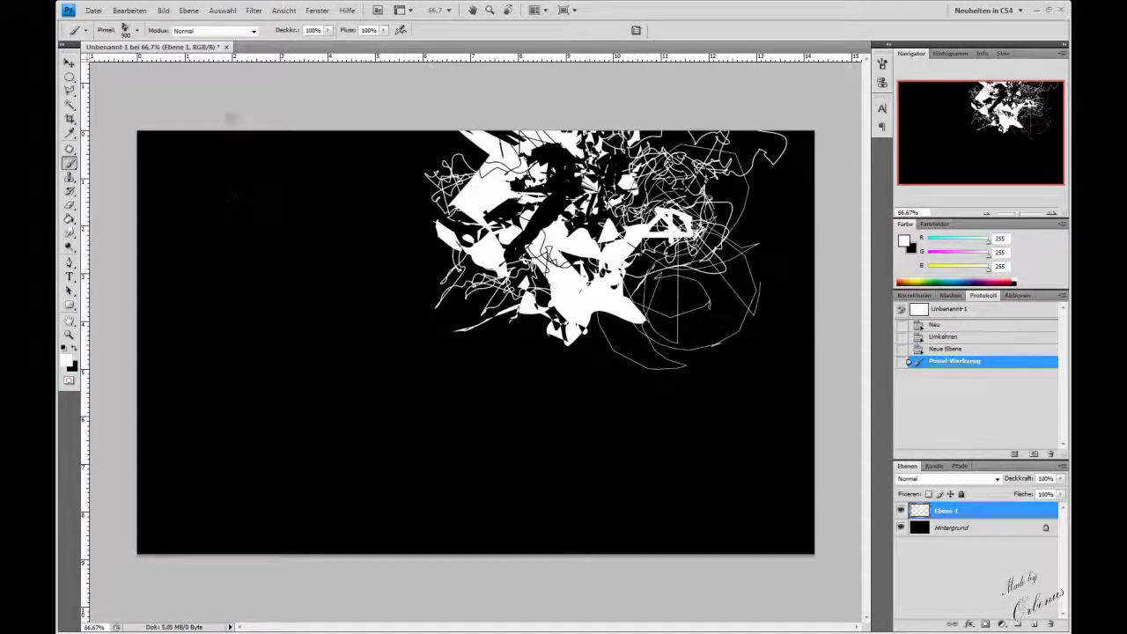
{"action": "key", "text": "ctrl+z"}
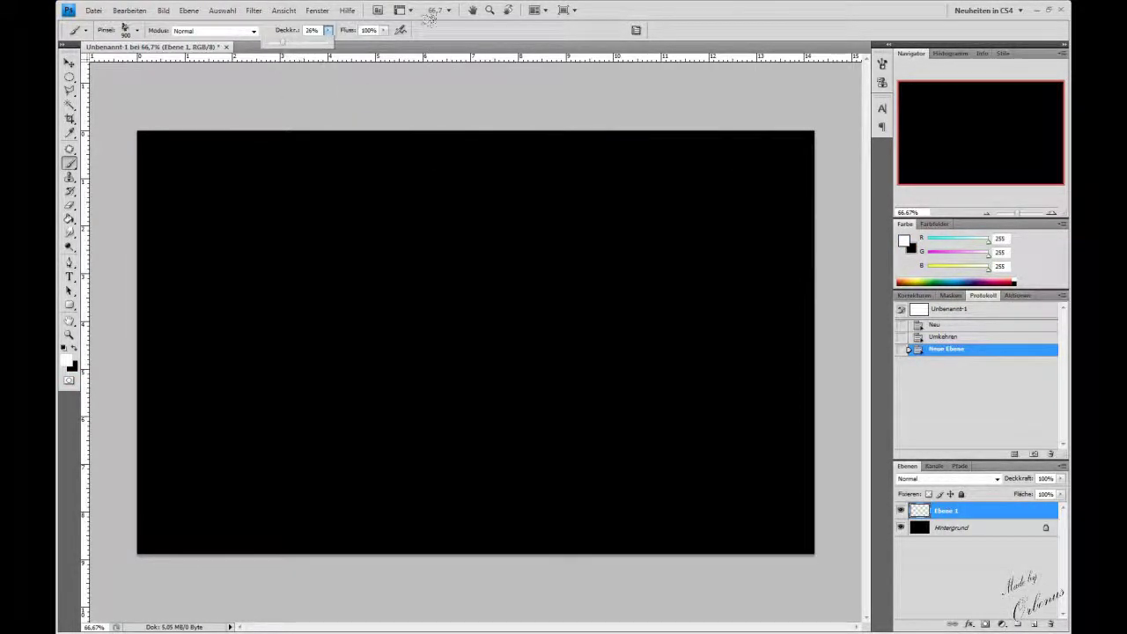
{"action": "type", "text": "26"}
{"action": "left_click", "coordinate": [608, 233]}
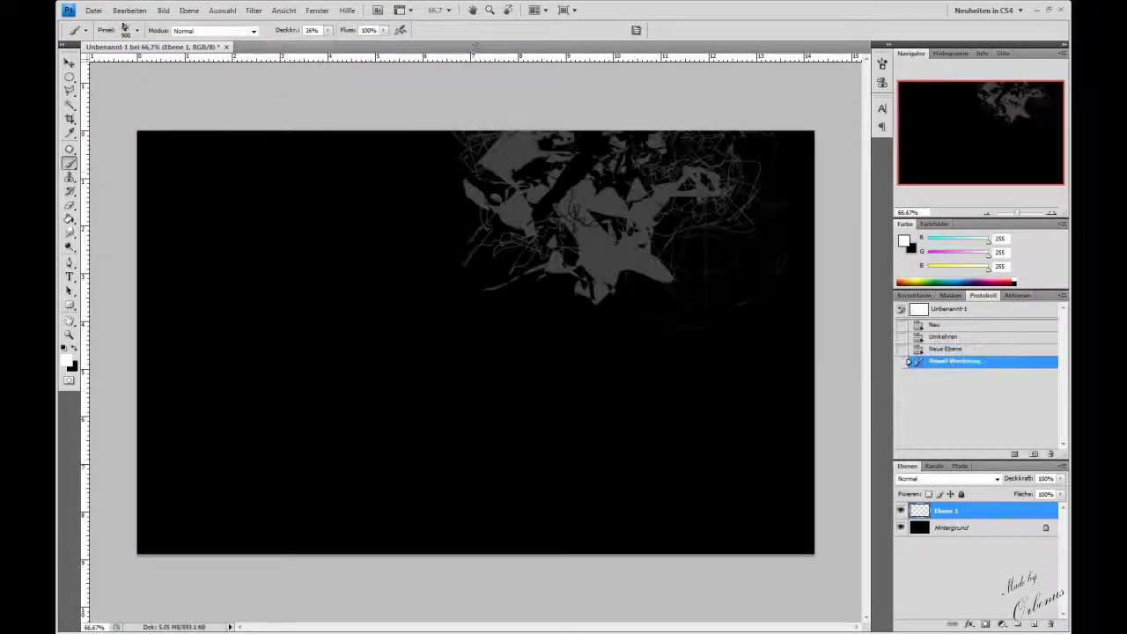
- Cover the canvas with overlapping faint white abstract brush stamps, heaviest on the left
{"action": "left_click", "coordinate": [652, 291]}
{"action": "left_click", "coordinate": [357, 300]}
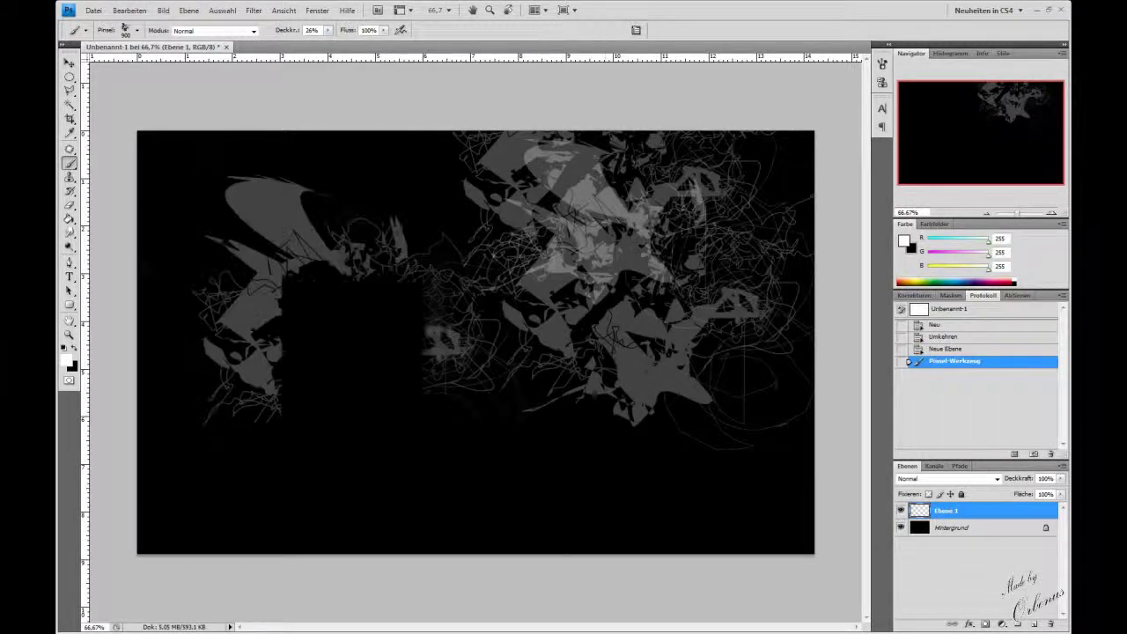
{"action": "left_click", "coordinate": [330, 369]}
{"action": "left_click", "coordinate": [555, 391]}
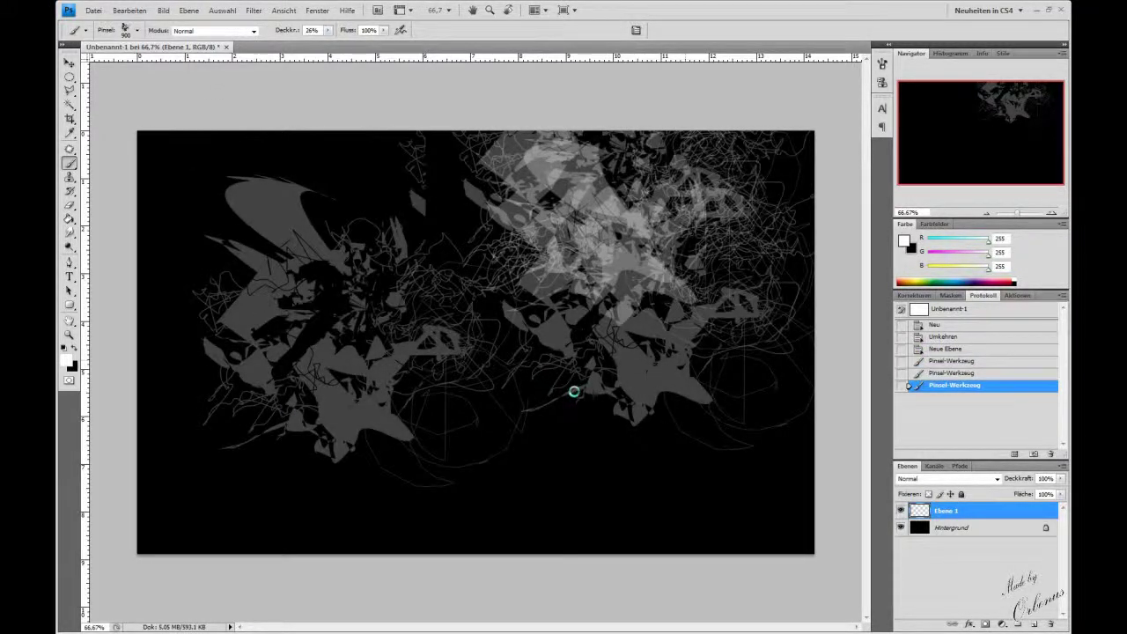
{"action": "left_click", "coordinate": [264, 221]}
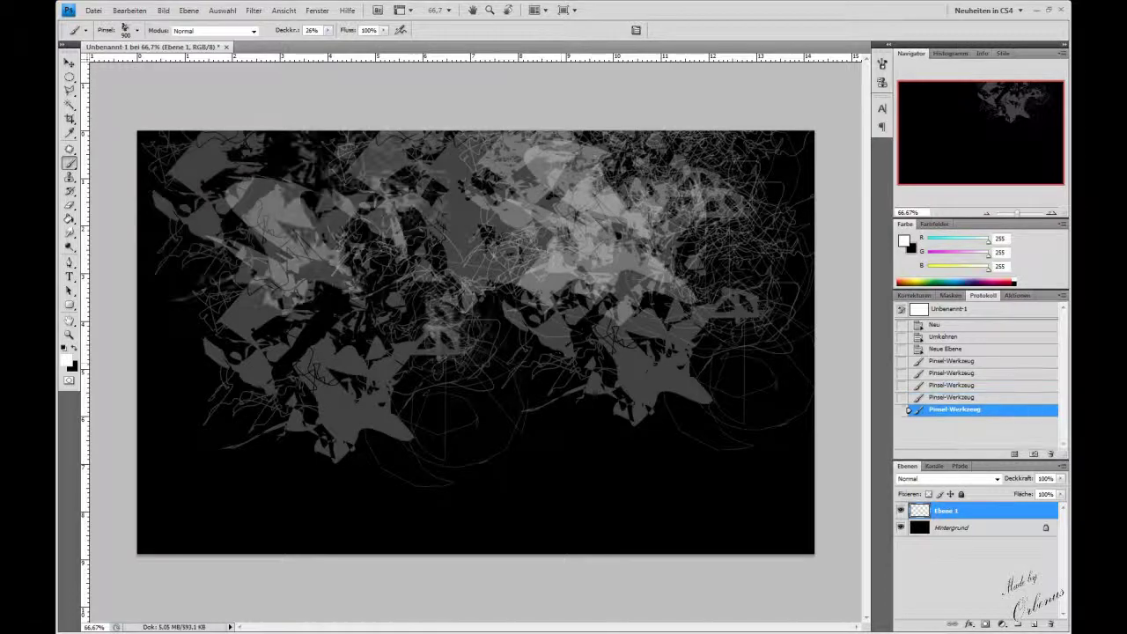
{"action": "left_click", "coordinate": [344, 300]}
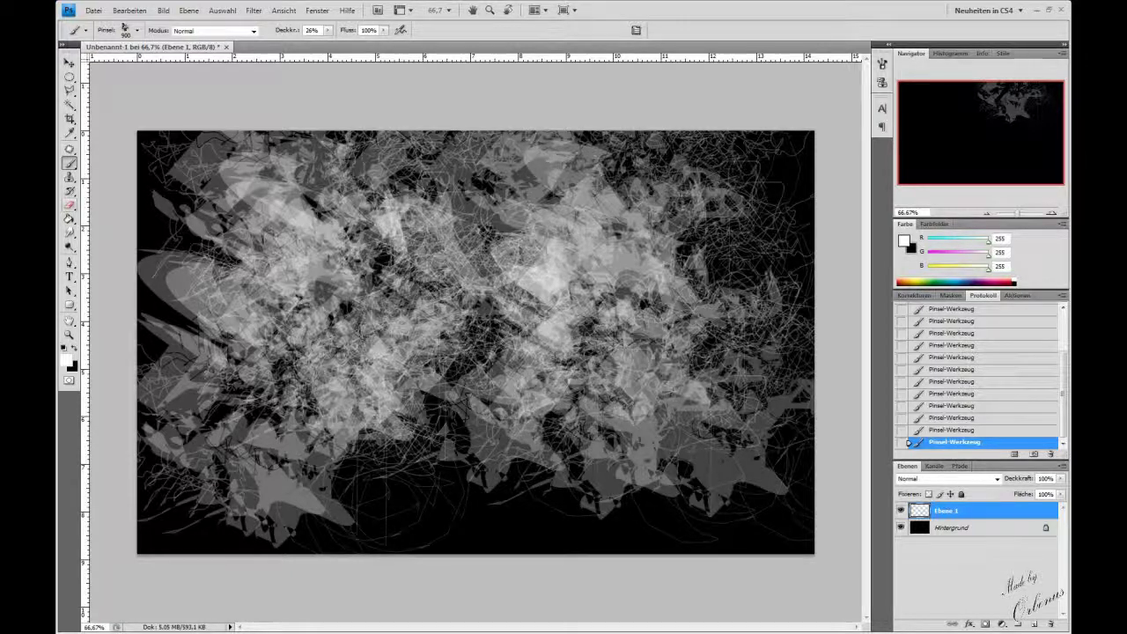
- Erase splatter-shaped holes at the centre and lower left with the 1243 px abstract eraser tip
{"action": "key", "text": "e"}
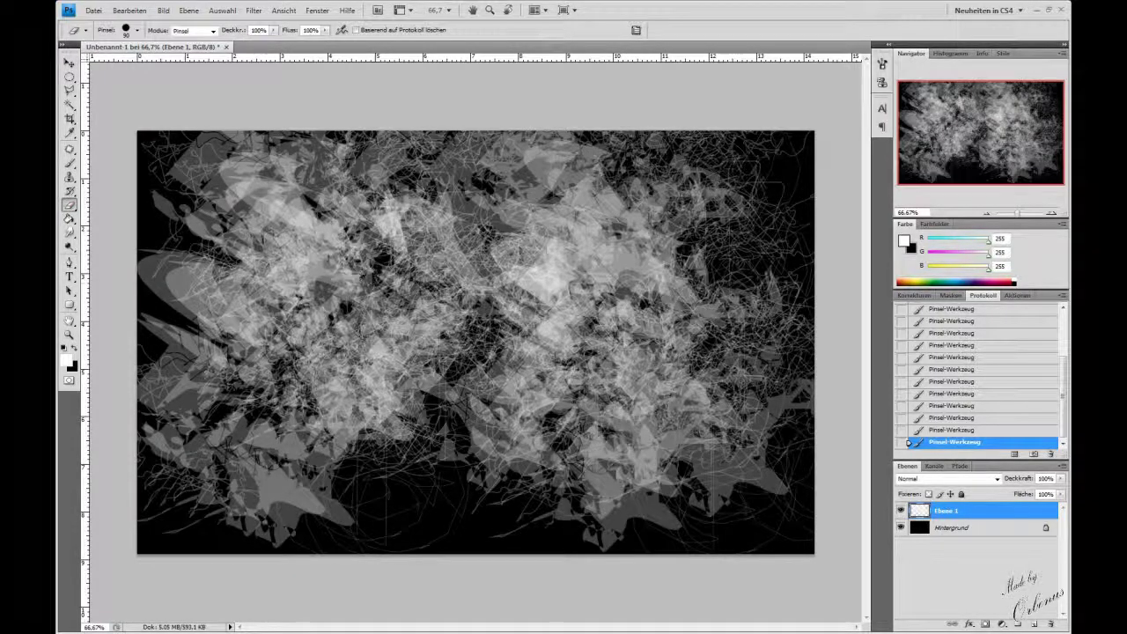
{"action": "right_click", "coordinate": [368, 271]}
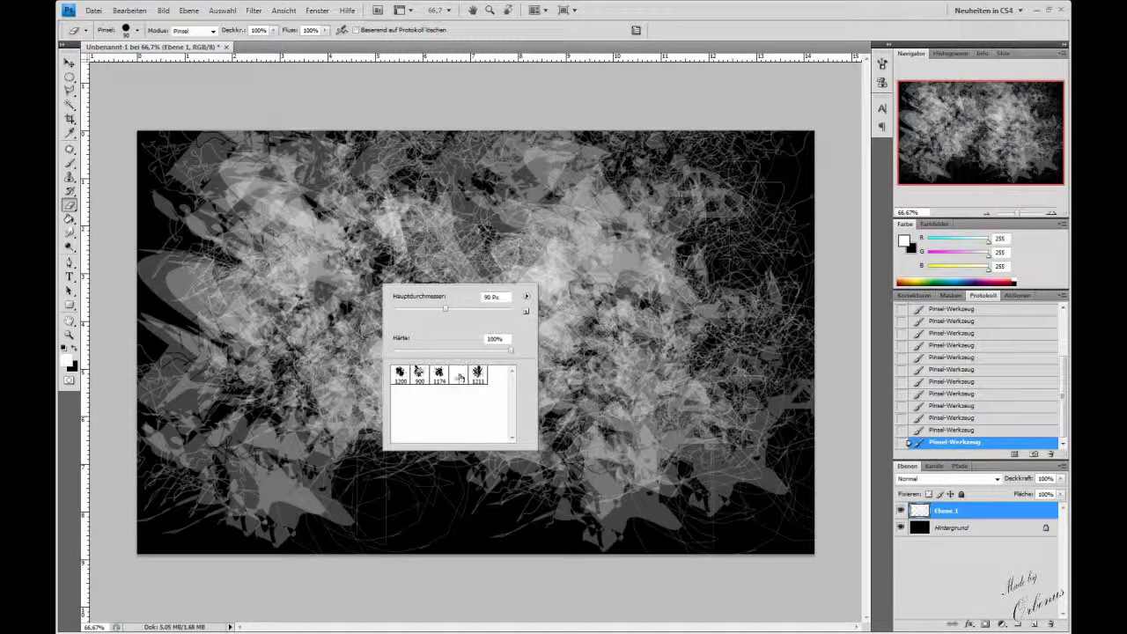
{"action": "left_click", "coordinate": [458, 374]}
{"action": "left_click", "coordinate": [546, 291]}
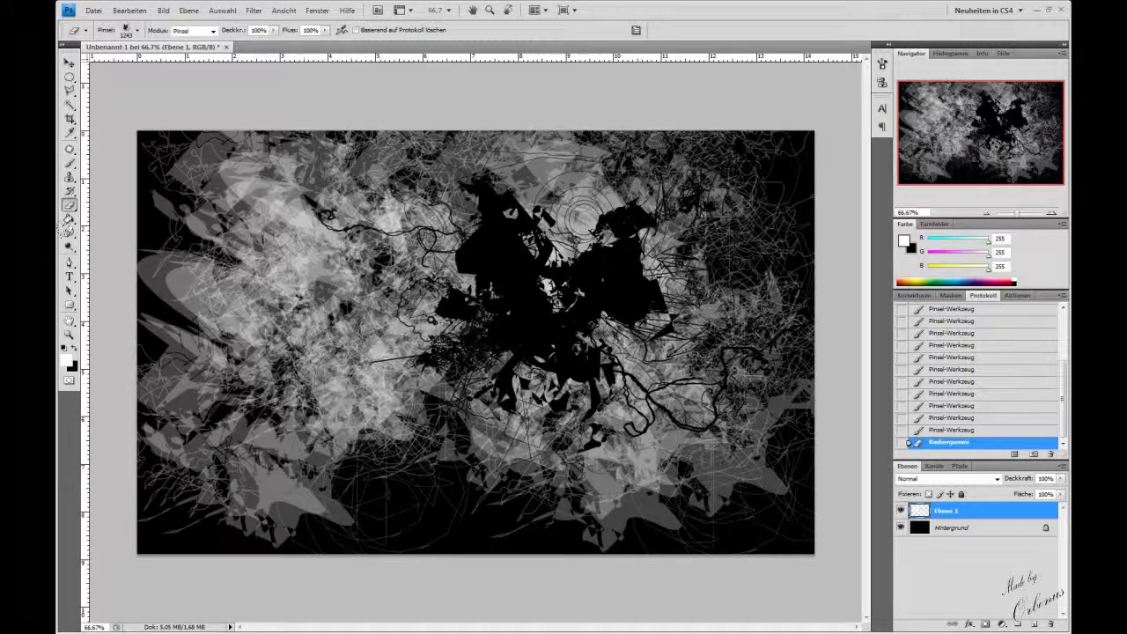
{"action": "left_click", "coordinate": [282, 388]}
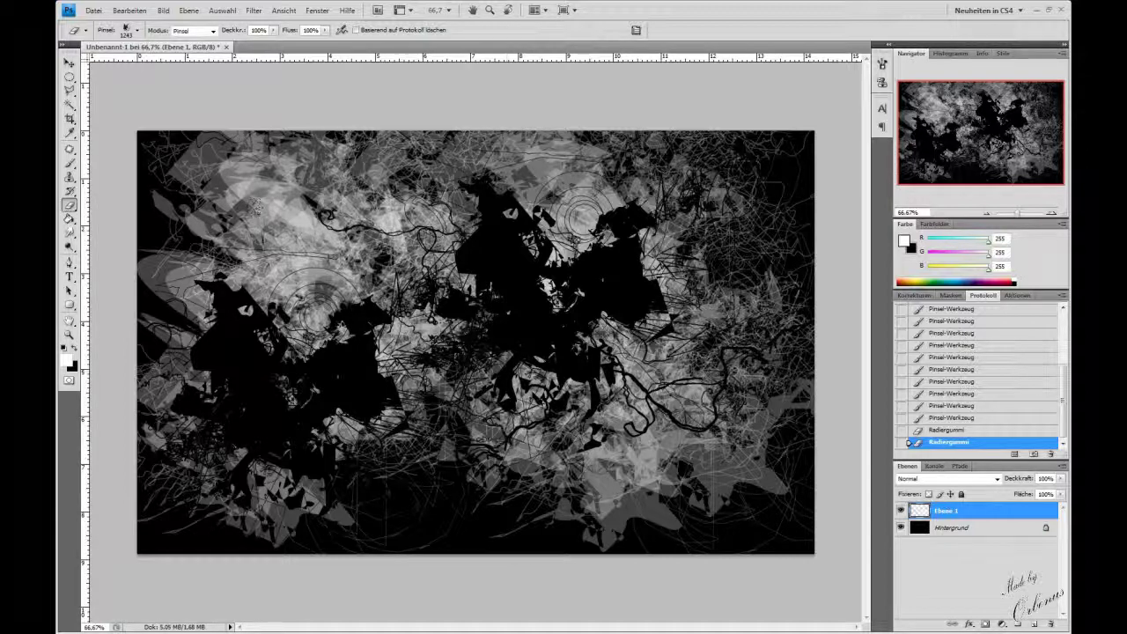
{"action": "left_click", "coordinate": [70, 77]}
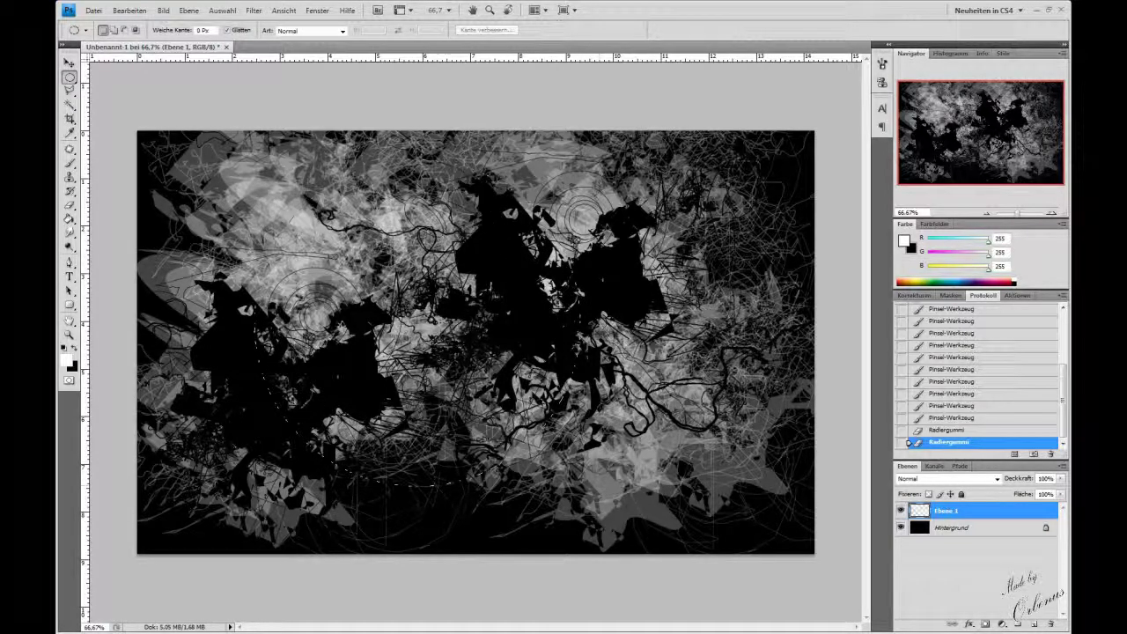
- Draw a large circular selection over the texture and nudge it right and up
{"action": "left_click_drag", "start_coordinate": [661, 484], "coordinate": [674, 497]}
{"action": "mouse_move", "coordinate": [598, 491]}
{"action": "left_mouse_down"}
{"action": "mouse_move", "coordinate": [597, 469]}
{"action": "mouse_move", "coordinate": [590, 495]}
{"action": "left_mouse_up"}
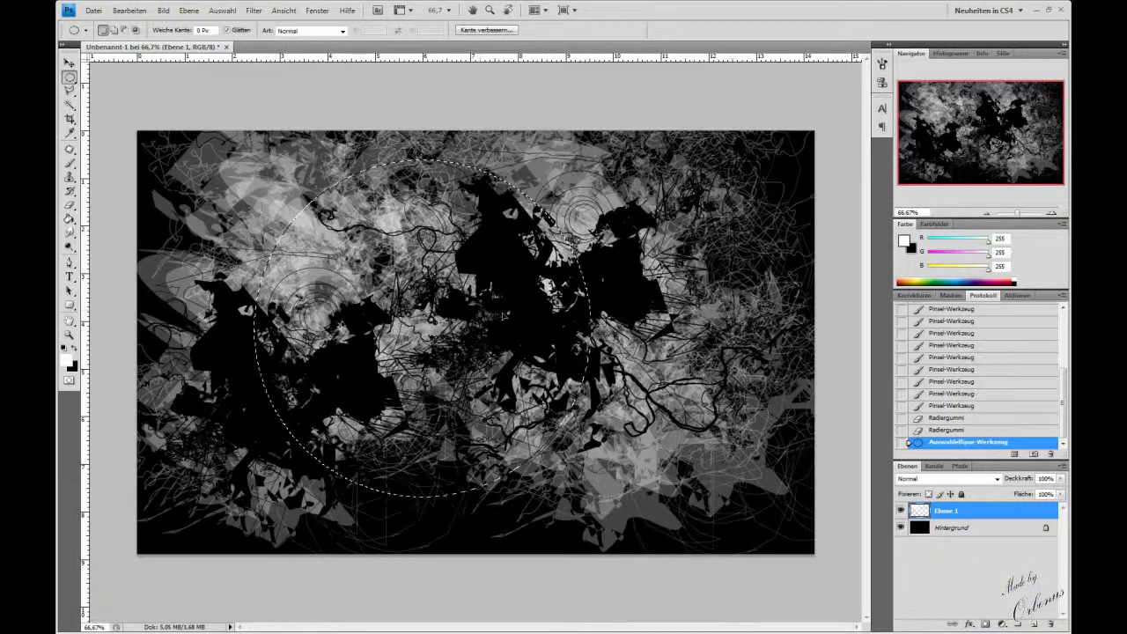
{"action": "key", "text": "shift+Right"}
{"action": "key", "text": "shift+Right"}
{"action": "key", "text": "shift+Right"}
{"action": "key", "text": "shift+Down"}
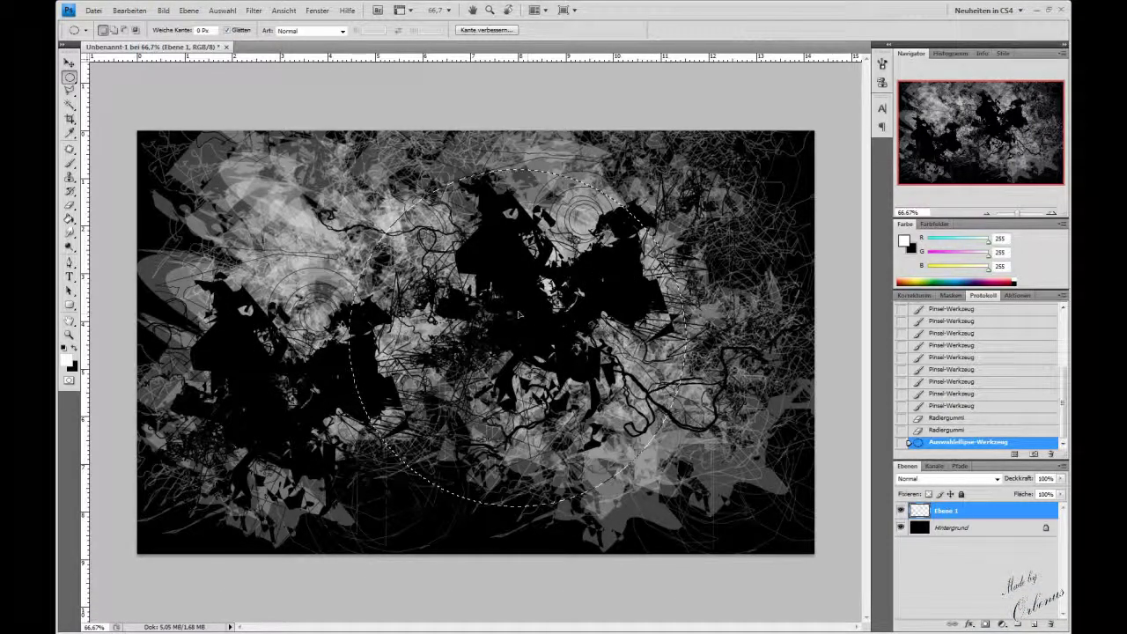
{"action": "key", "text": "shift+Right"}
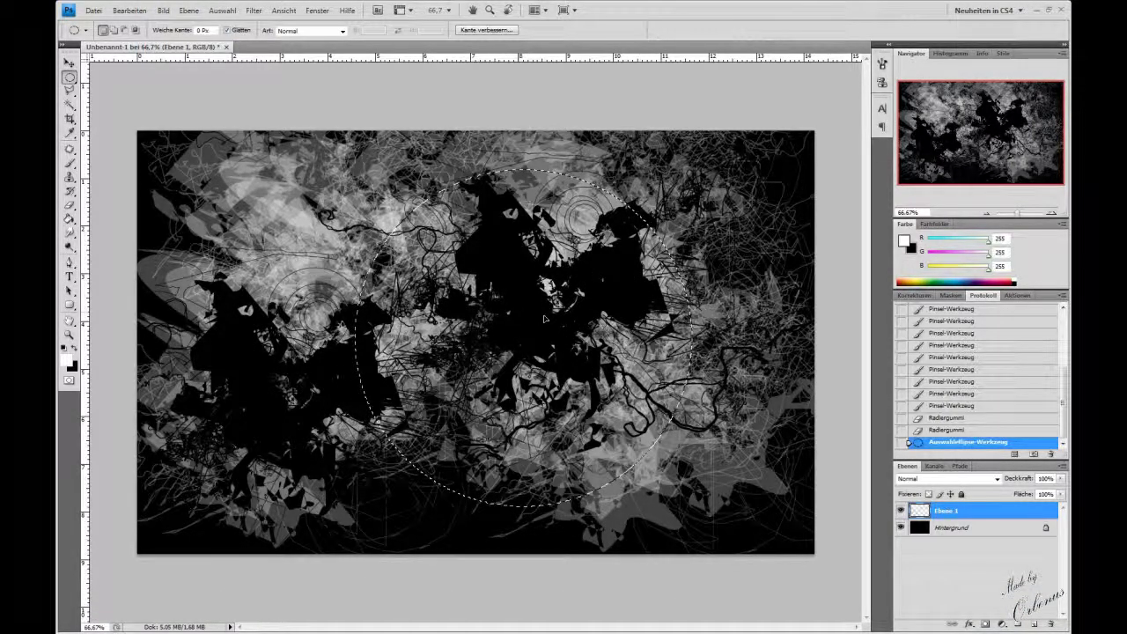
{"action": "key", "text": "shift+Right"}
{"action": "key", "text": "shift+Right"}
{"action": "key", "text": "shift+Right"}
{"action": "key", "text": "shift+Up"}
{"action": "key", "text": "shift+Up"}
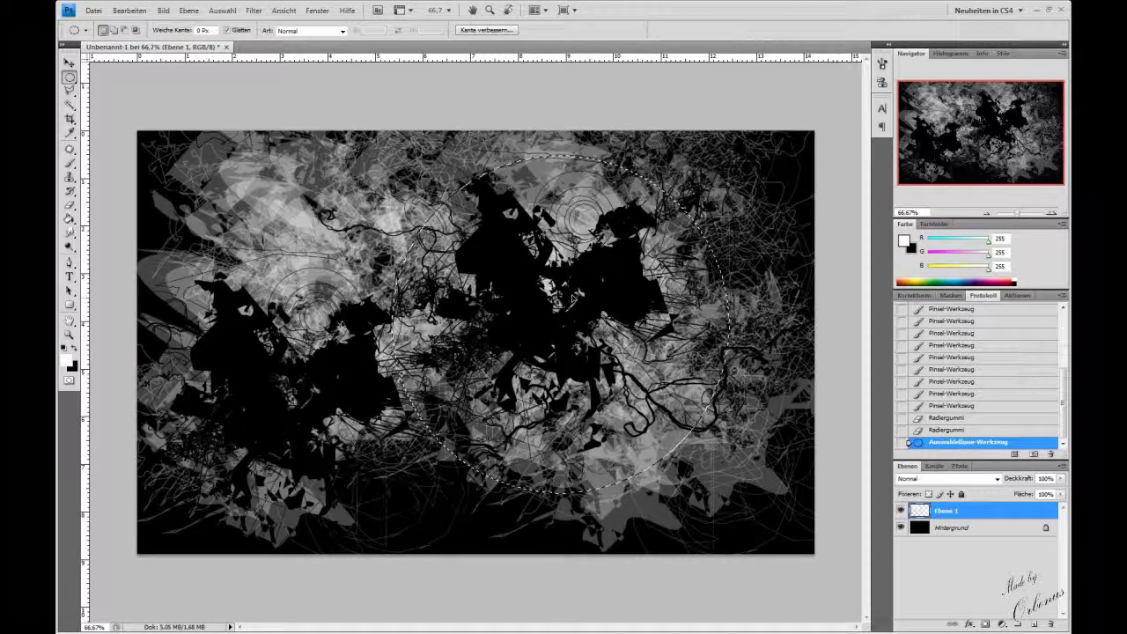
{"action": "key", "text": "shift+Right"}
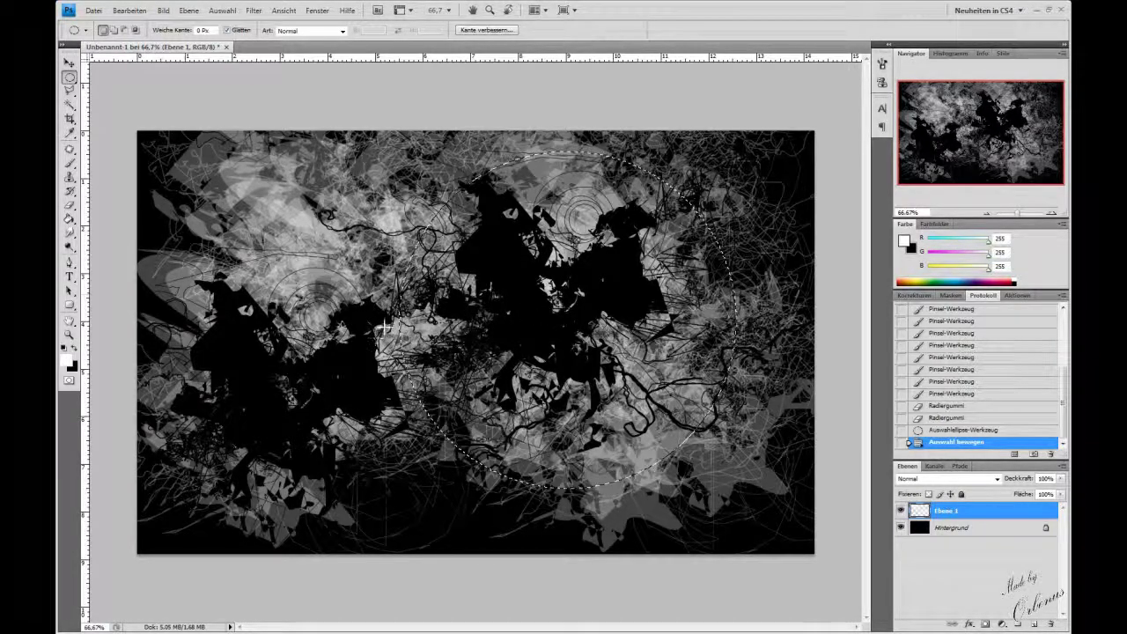
- Invert the selection, delete the texture outside the circle, then reselect the circle
{"action": "left_click", "coordinate": [222, 12]}
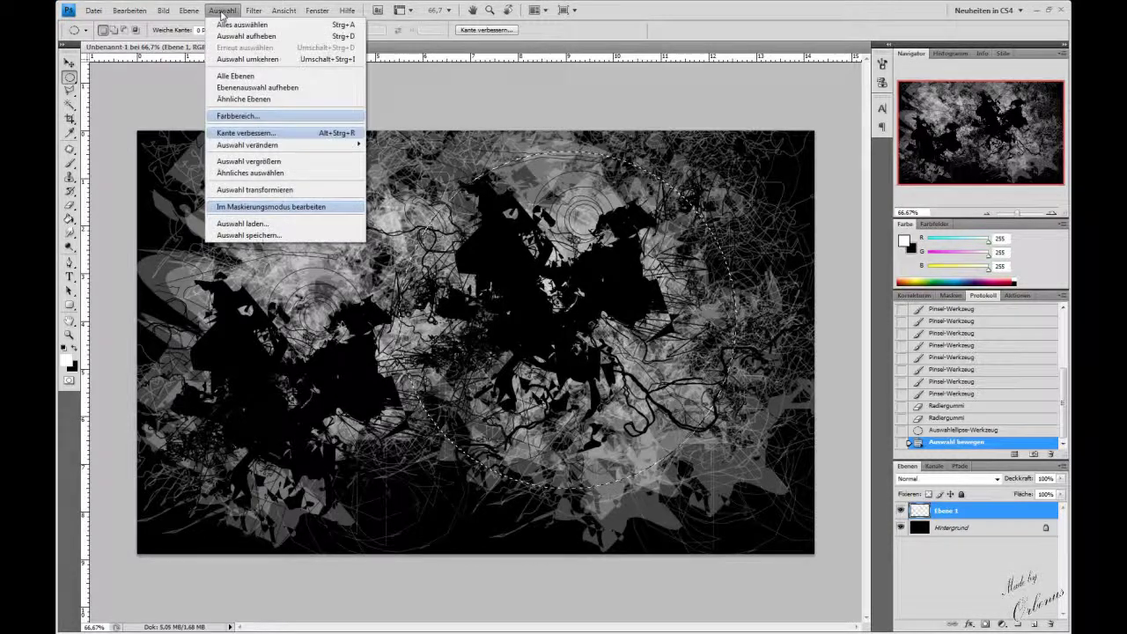
{"action": "left_click", "coordinate": [236, 59]}
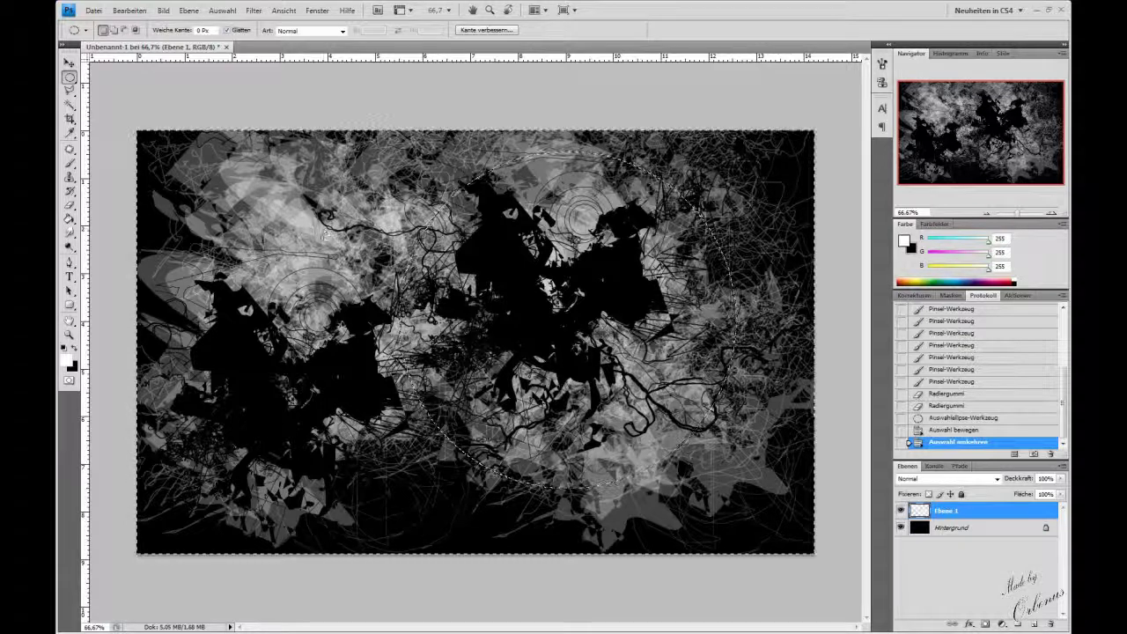
{"action": "key", "text": "Delete"}
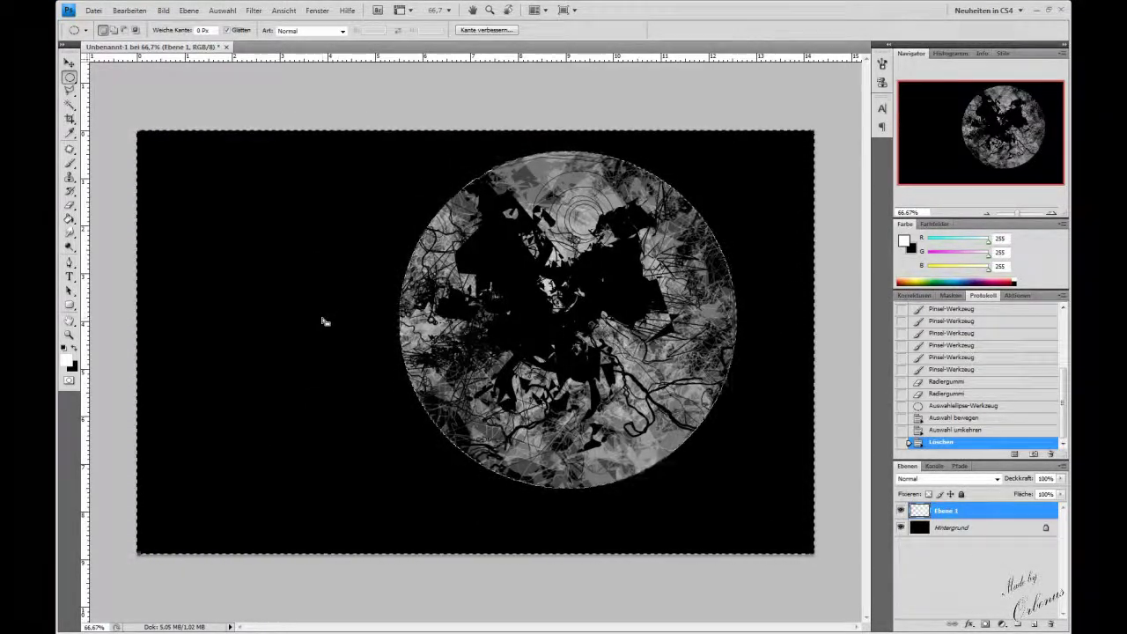
{"action": "key", "text": "ctrl+shift+i"}
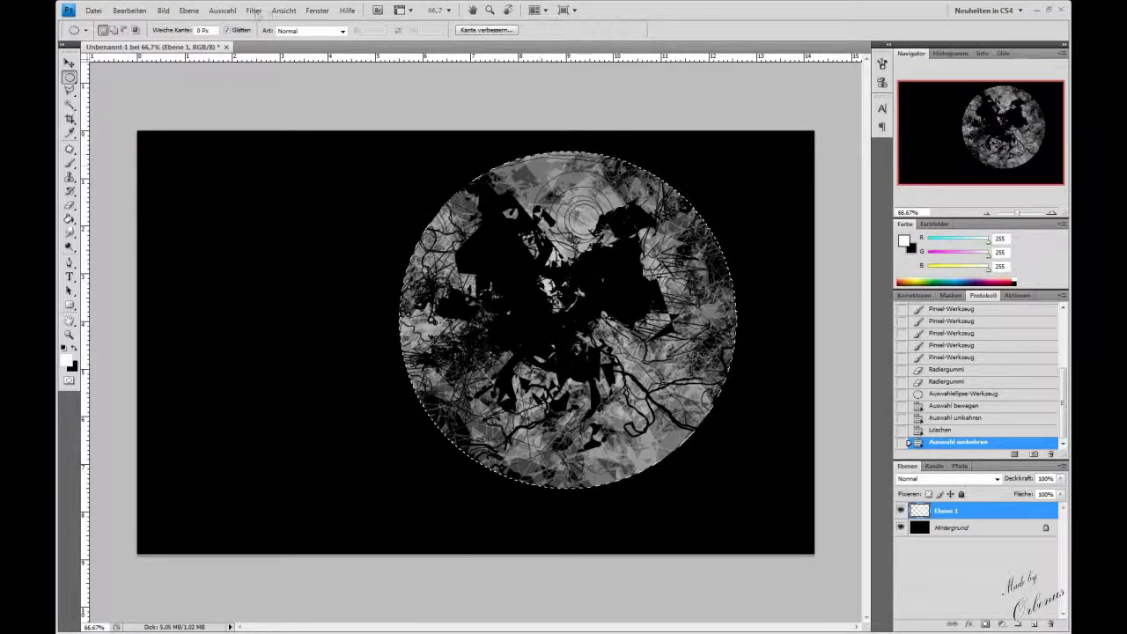
{"action": "left_click", "coordinate": [254, 11]}
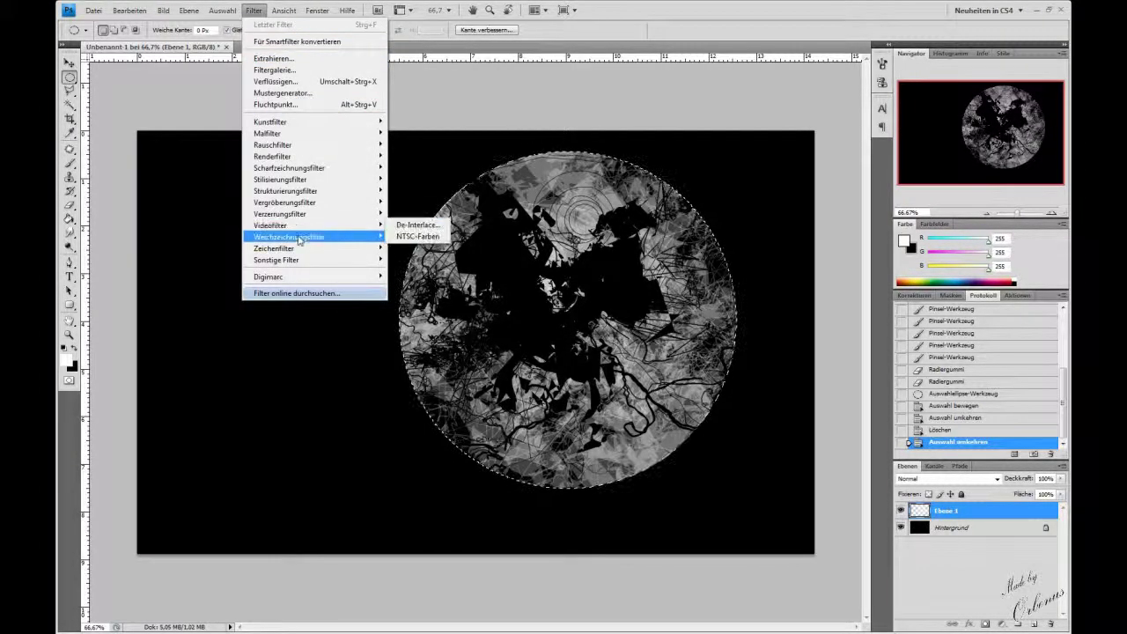
{"action": "mouse_move", "coordinate": [280, 214]}
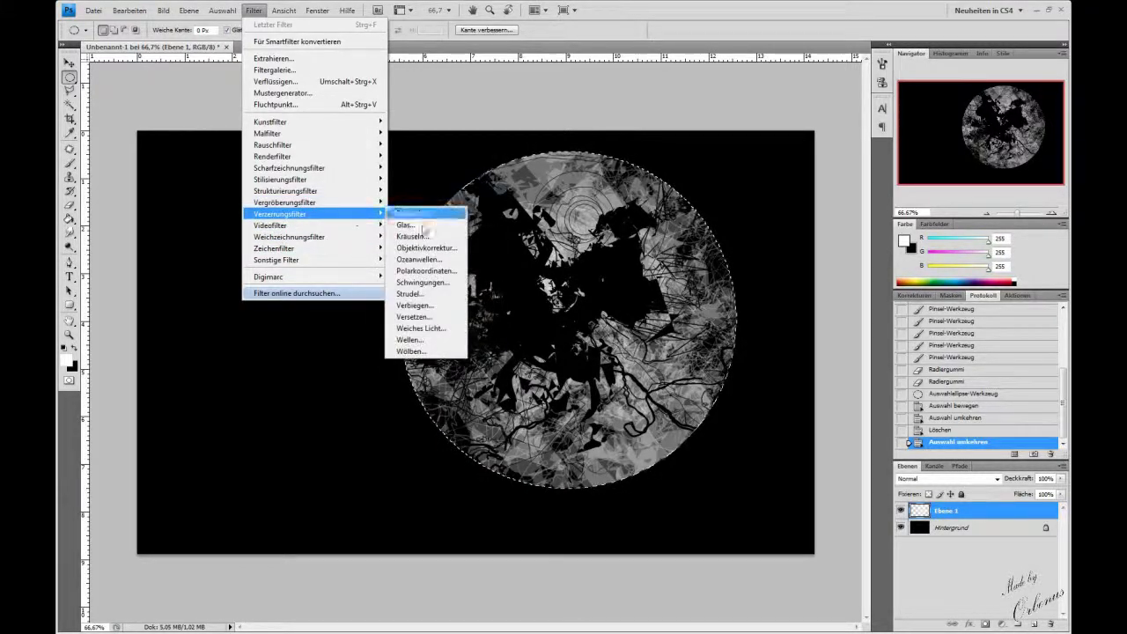
- Apply Spherize (Wölben) at amount 100 to the disc, then deselect
{"action": "left_click", "coordinate": [410, 351]}
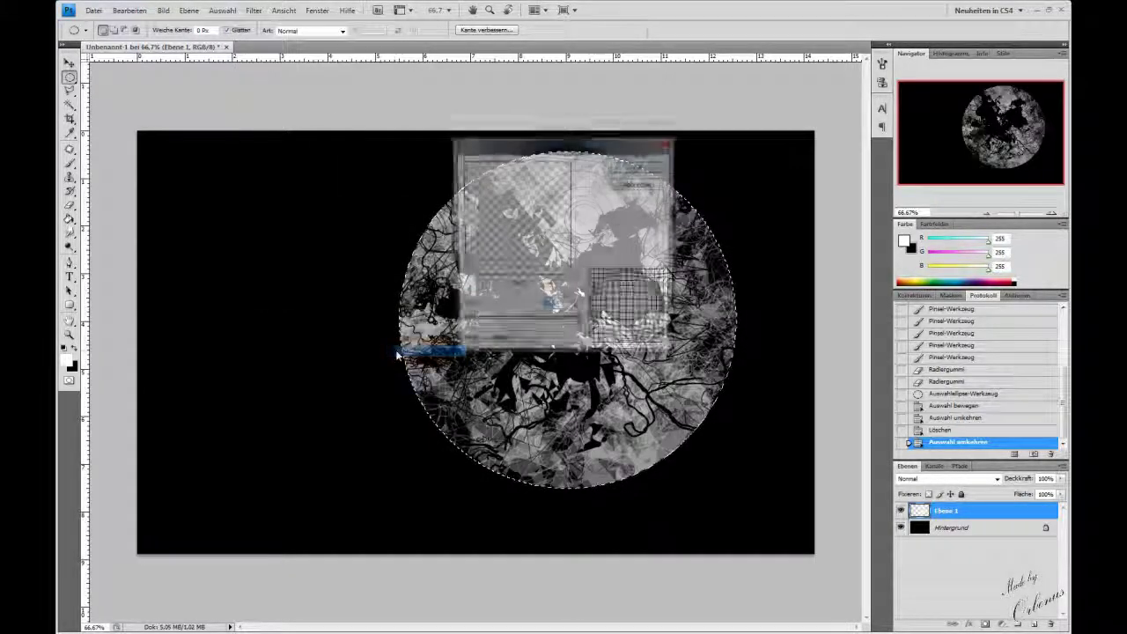
{"action": "left_click", "coordinate": [629, 168]}
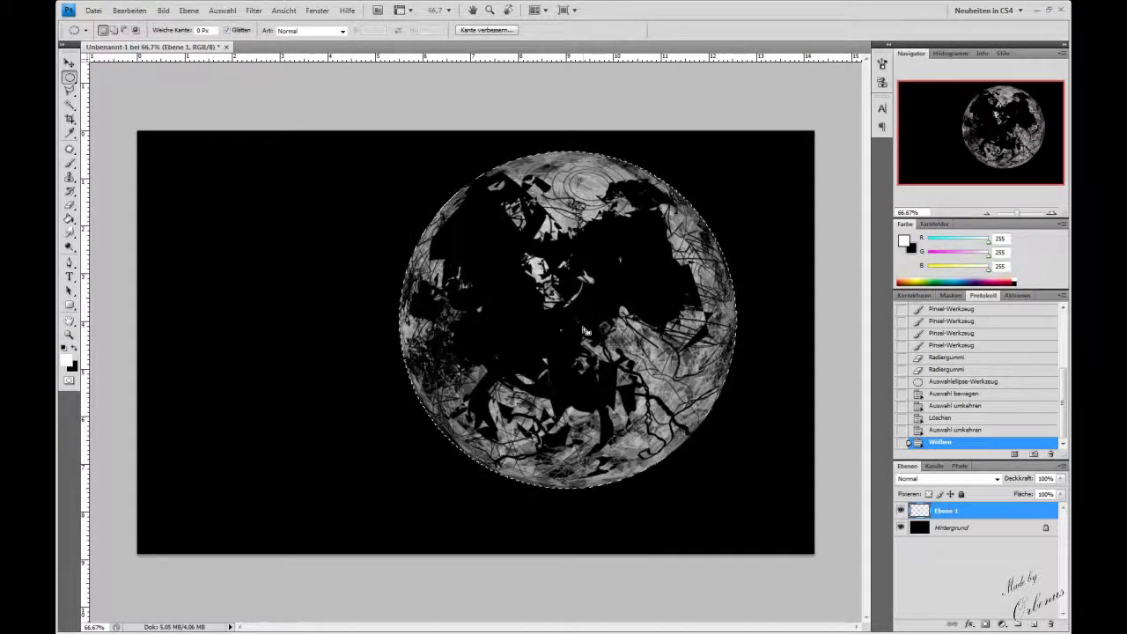
{"action": "key", "text": "ctrl+d"}
- Drag the planet on Ebene 1 left to the centre of the canvas
{"action": "key", "text": "ctrl+j"}
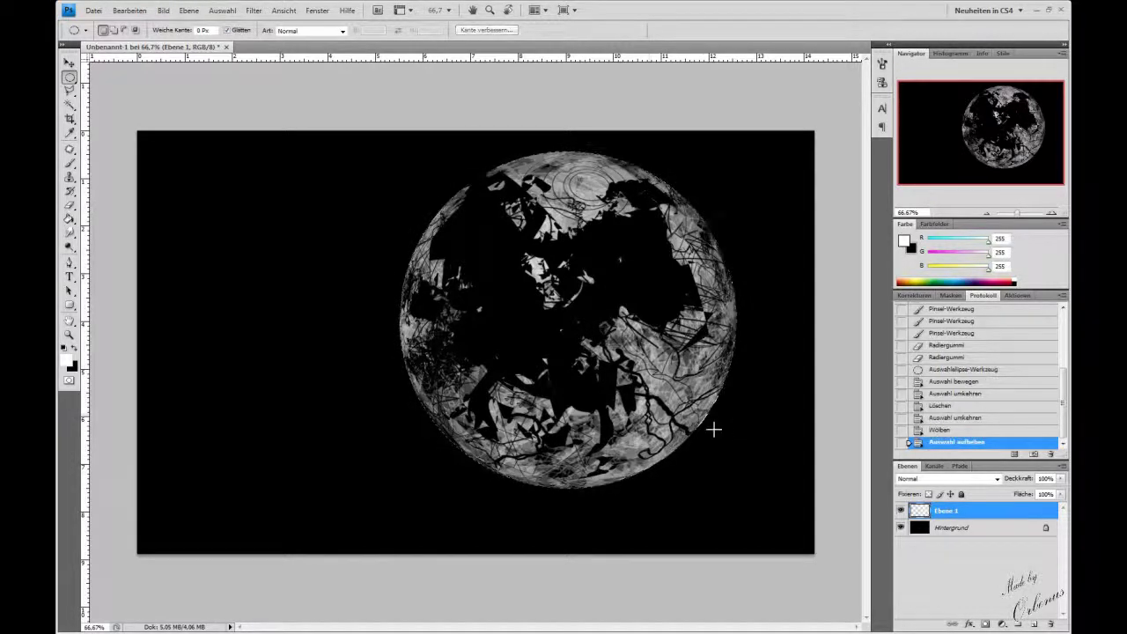
{"action": "key", "text": "v"}
{"action": "key", "text": "Delete"}
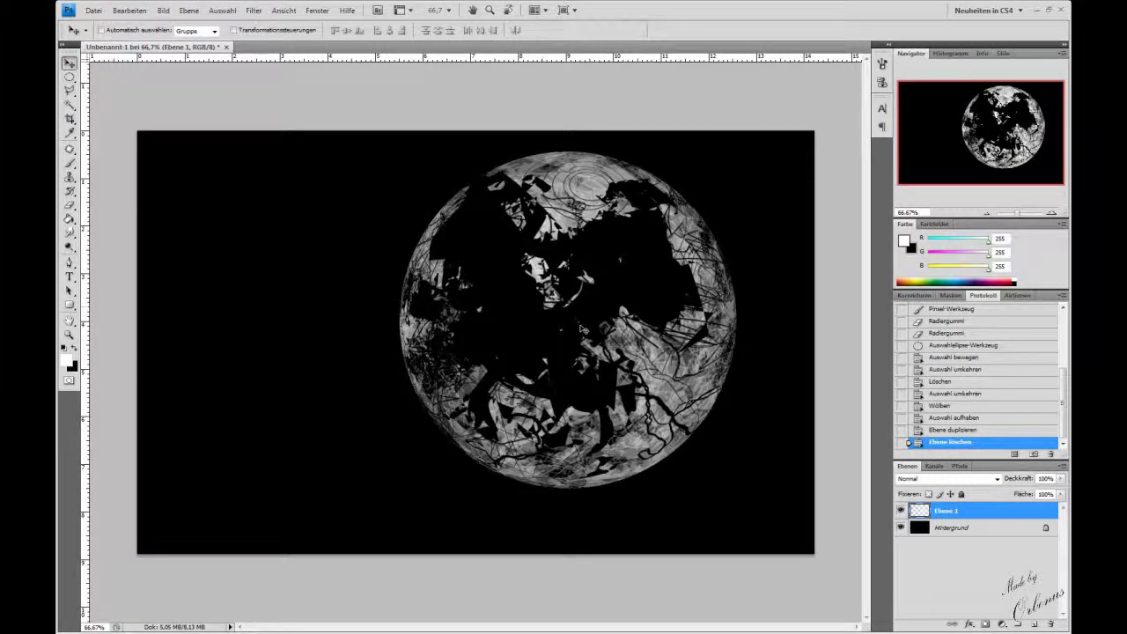
{"action": "left_click_drag", "start_coordinate": [535, 327], "coordinate": [483, 330]}
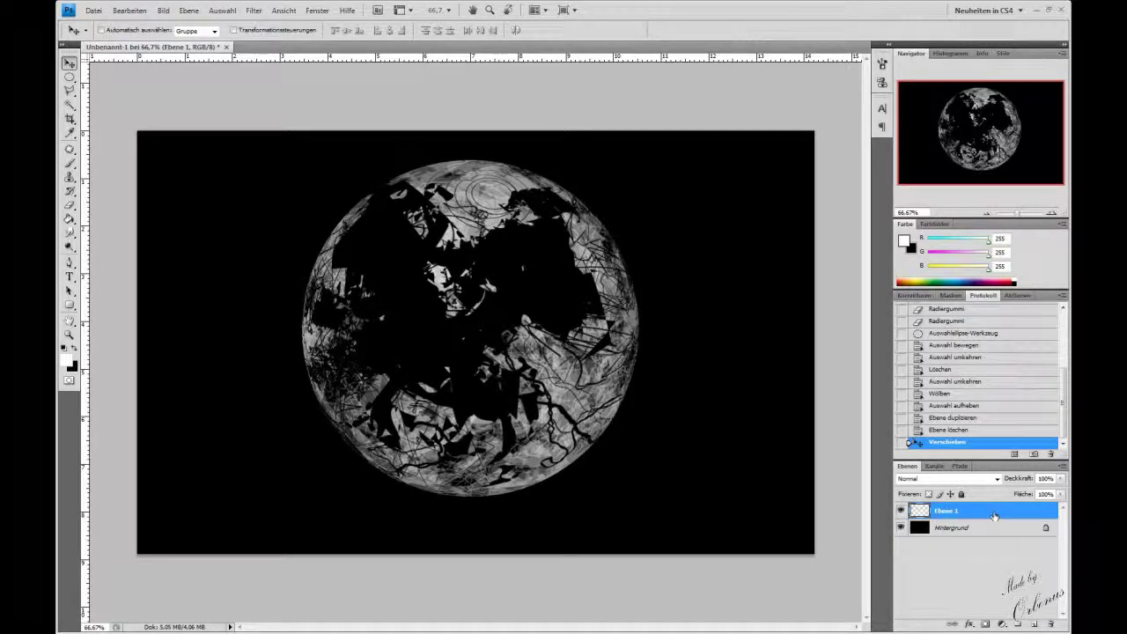
{"action": "right_click", "coordinate": [995, 515]}
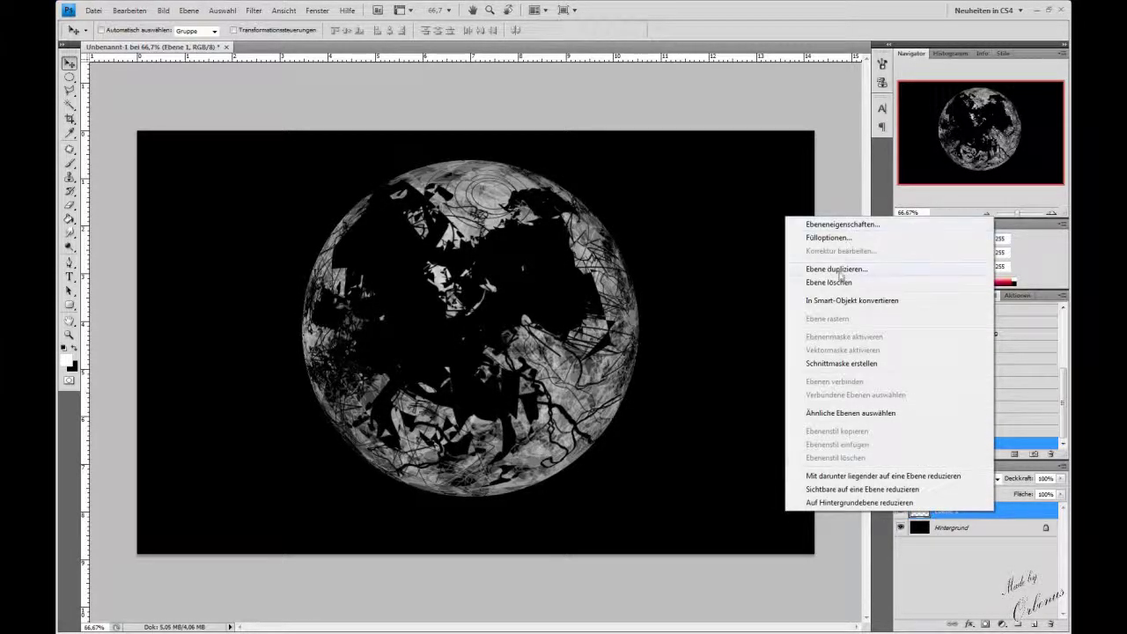
{"action": "left_click", "coordinate": [991, 574]}
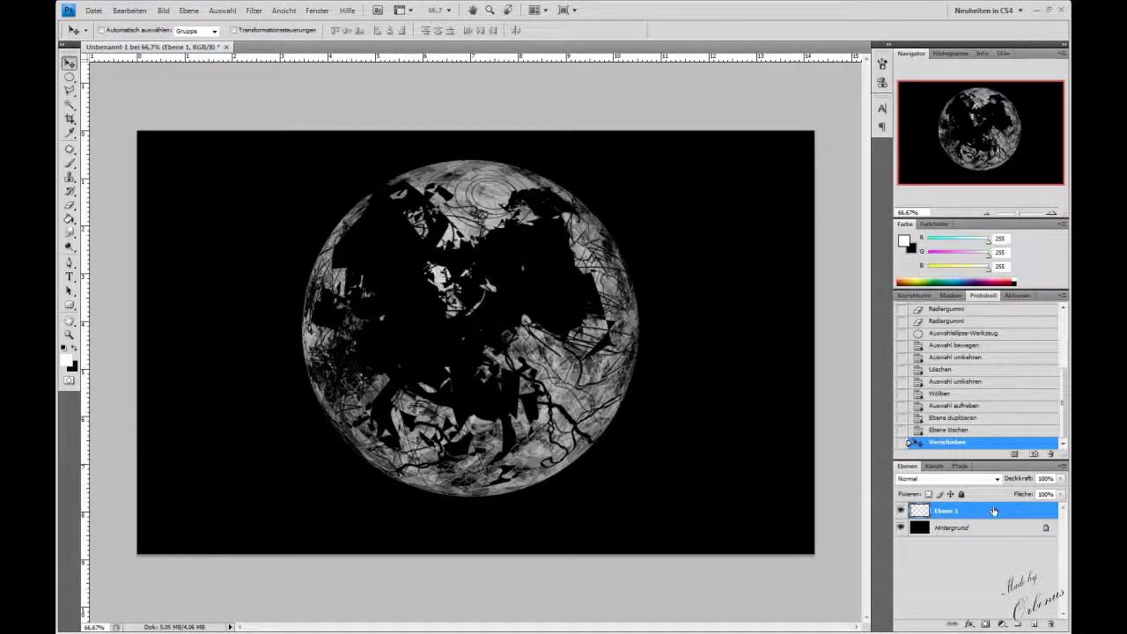
{"action": "left_click_drag", "start_coordinate": [994, 510], "coordinate": [1033, 623]}
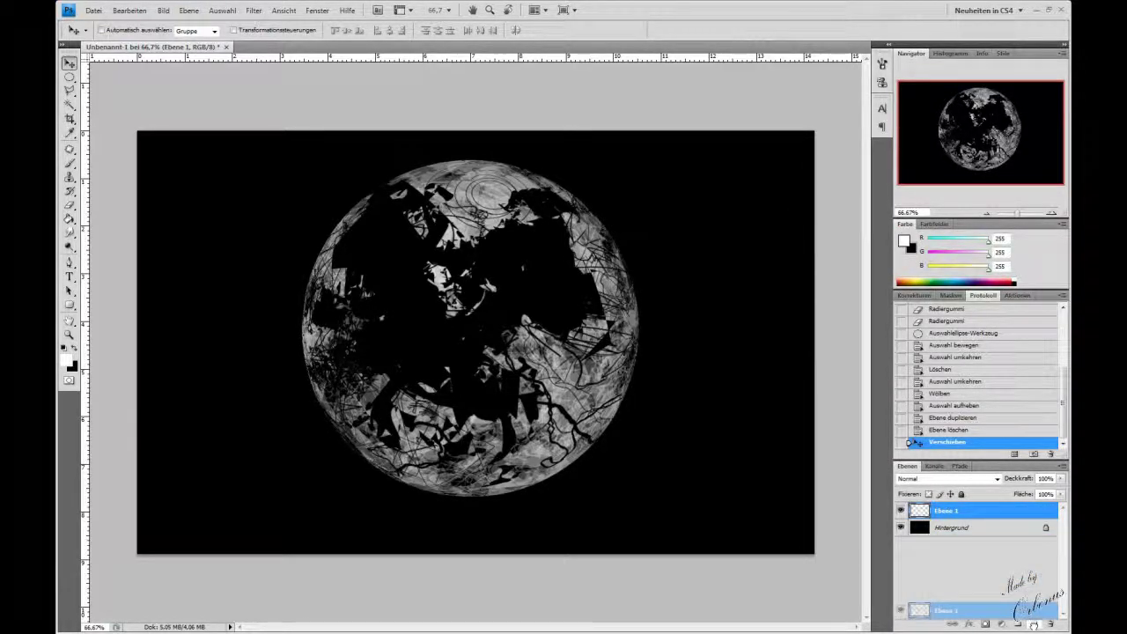
- Duplicate the planet layer and give the copy a Zoom radial blur at Best quality
{"action": "left_click_drag", "start_coordinate": [1034, 623], "coordinate": [1035, 624]}
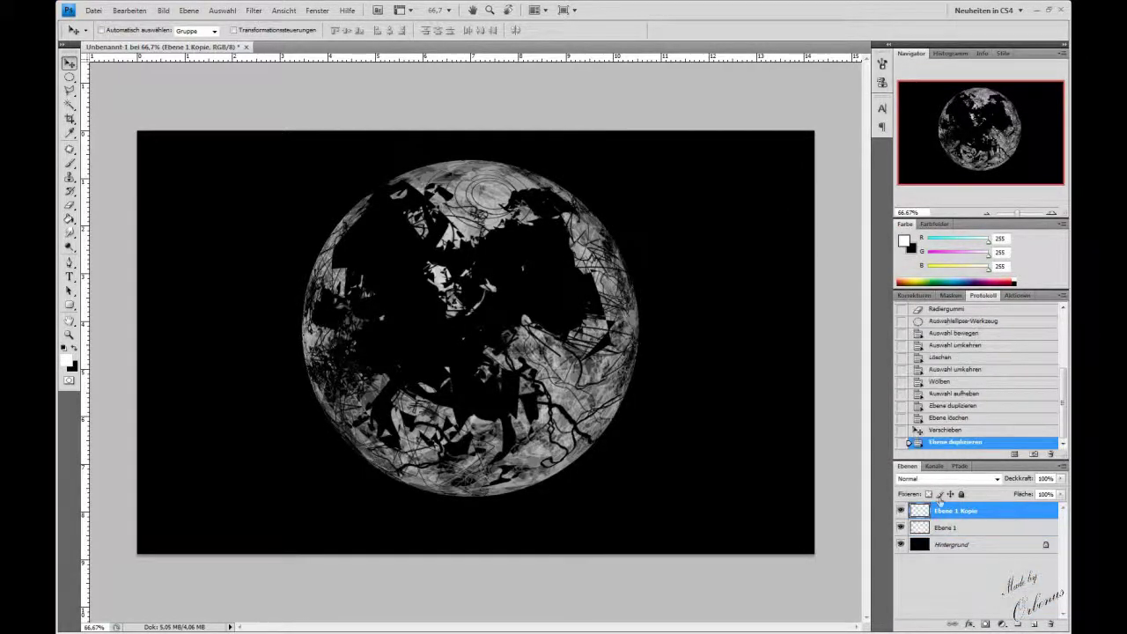
{"action": "left_click", "coordinate": [254, 10]}
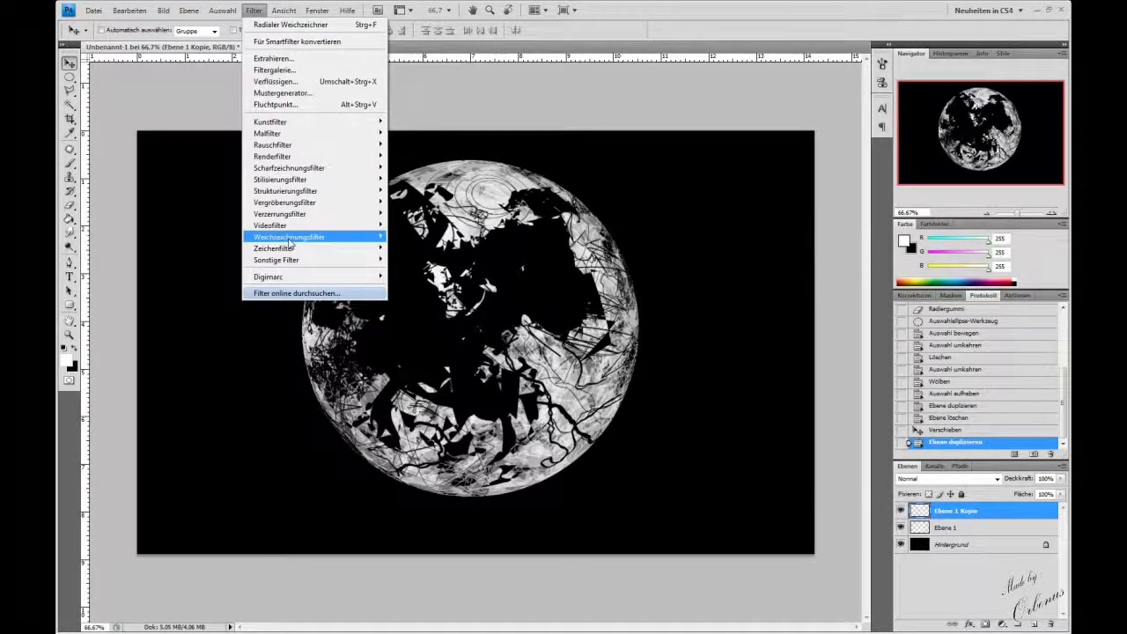
{"action": "mouse_move", "coordinate": [289, 237]}
{"action": "left_click", "coordinate": [434, 305]}
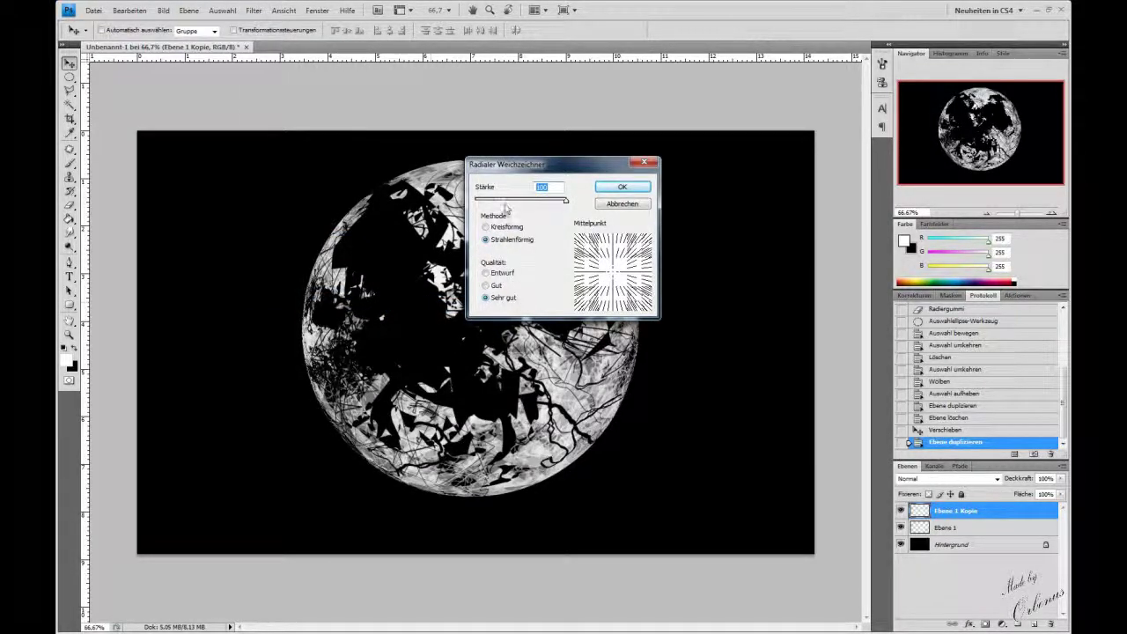
{"action": "left_click", "coordinate": [620, 187]}
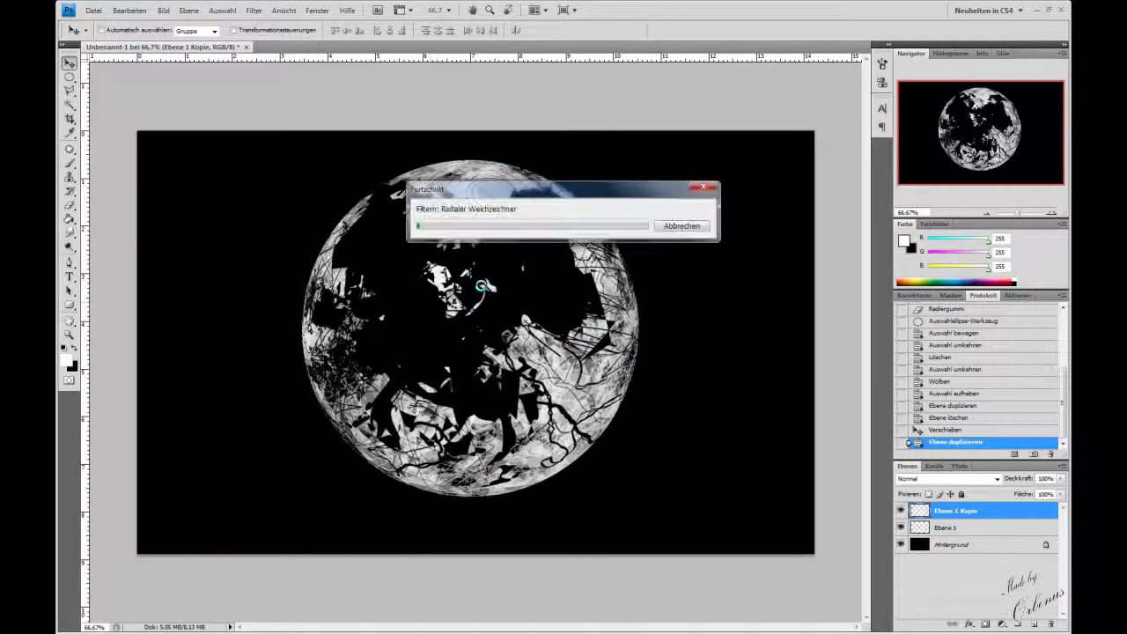
- Duplicate the blurred layer and merge the copy down to strengthen the rays
{"action": "left_click_drag", "start_coordinate": [1006, 510], "coordinate": [1035, 624]}
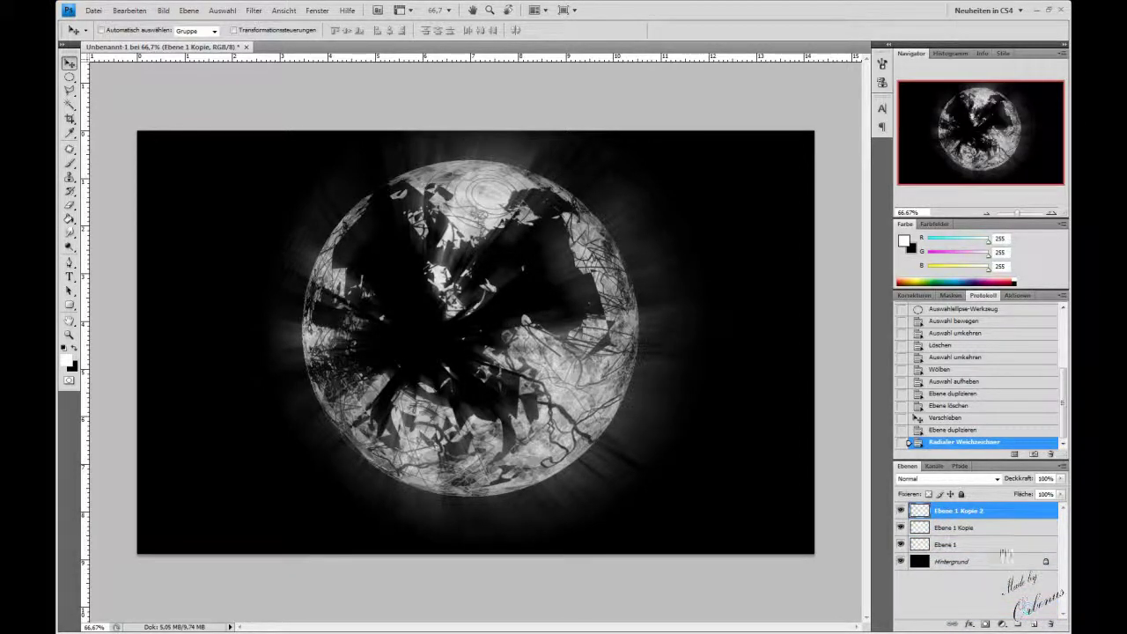
{"action": "right_click", "coordinate": [1004, 514]}
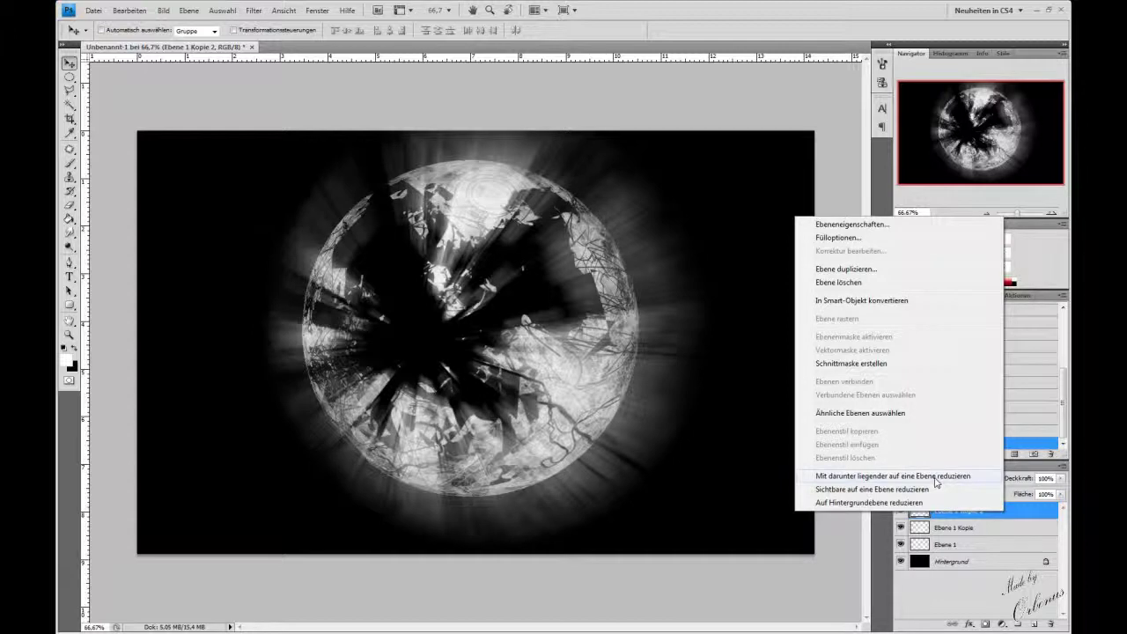
{"action": "left_click", "coordinate": [936, 477]}
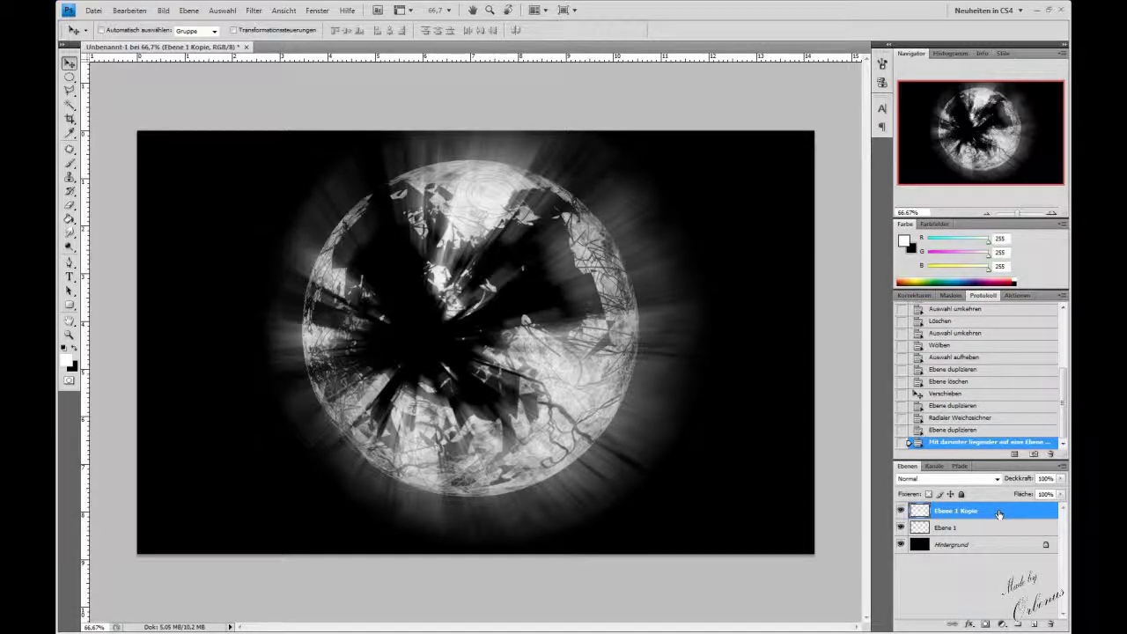
- Merge the rays layer into Ebene 1 and add an empty Ebene 2 beneath it
{"action": "right_click", "coordinate": [999, 533]}
{"action": "left_click", "coordinate": [964, 472]}
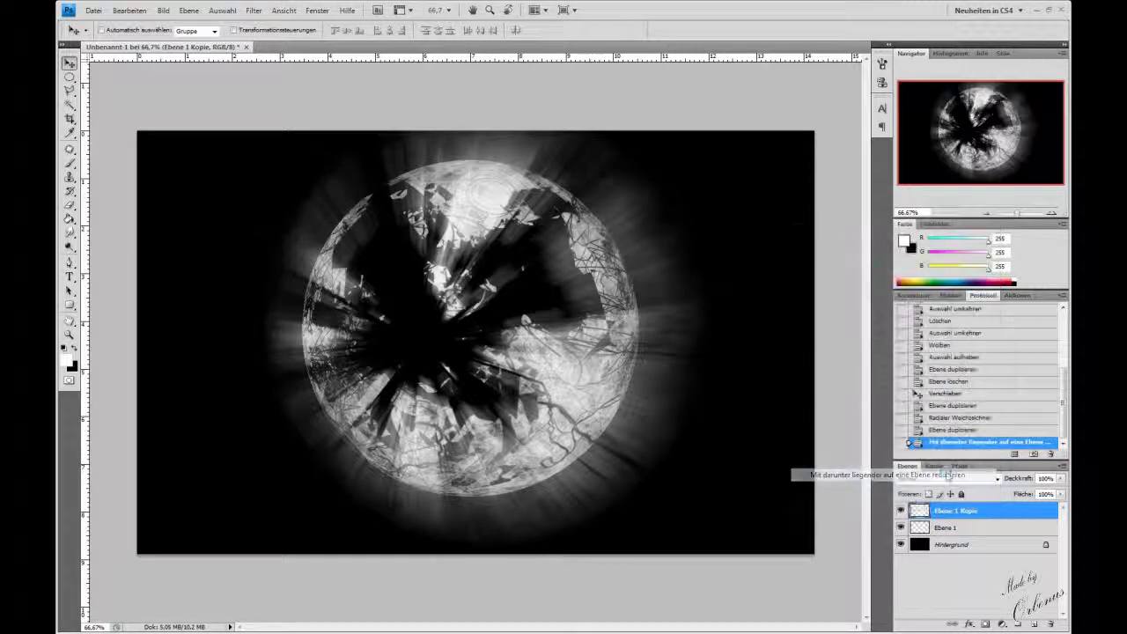
{"action": "left_click", "coordinate": [1033, 623]}
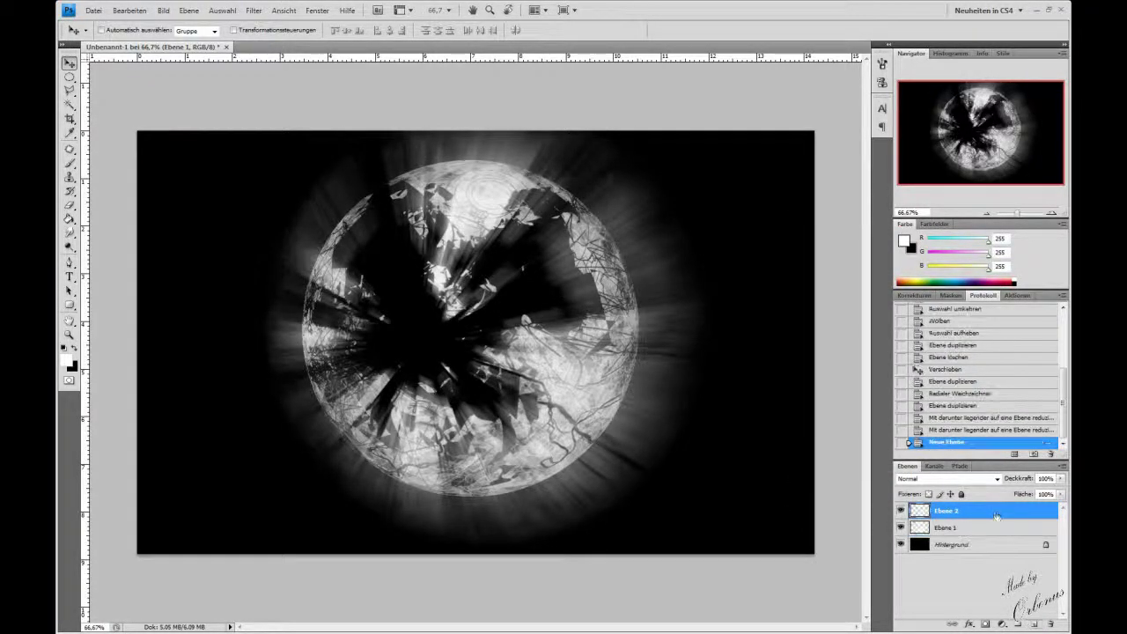
{"action": "left_click_drag", "start_coordinate": [992, 514], "coordinate": [975, 541]}
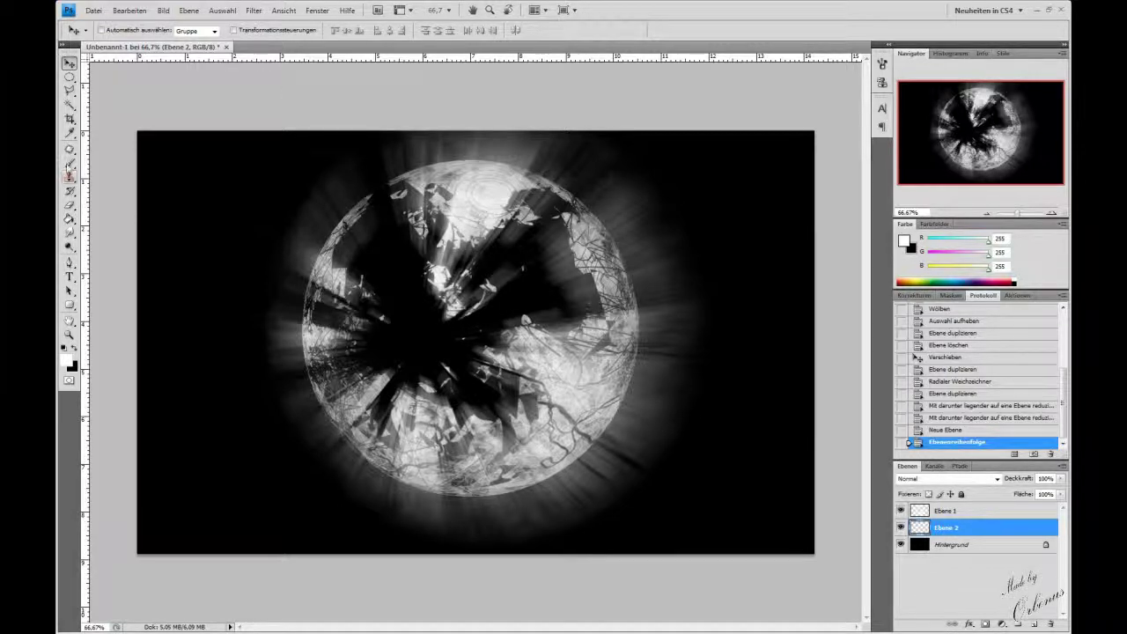
- Reset the Brush tool to the default brushes and choose the 17 px soft round brush
{"action": "left_click", "coordinate": [70, 165]}
{"action": "right_click", "coordinate": [470, 271]}
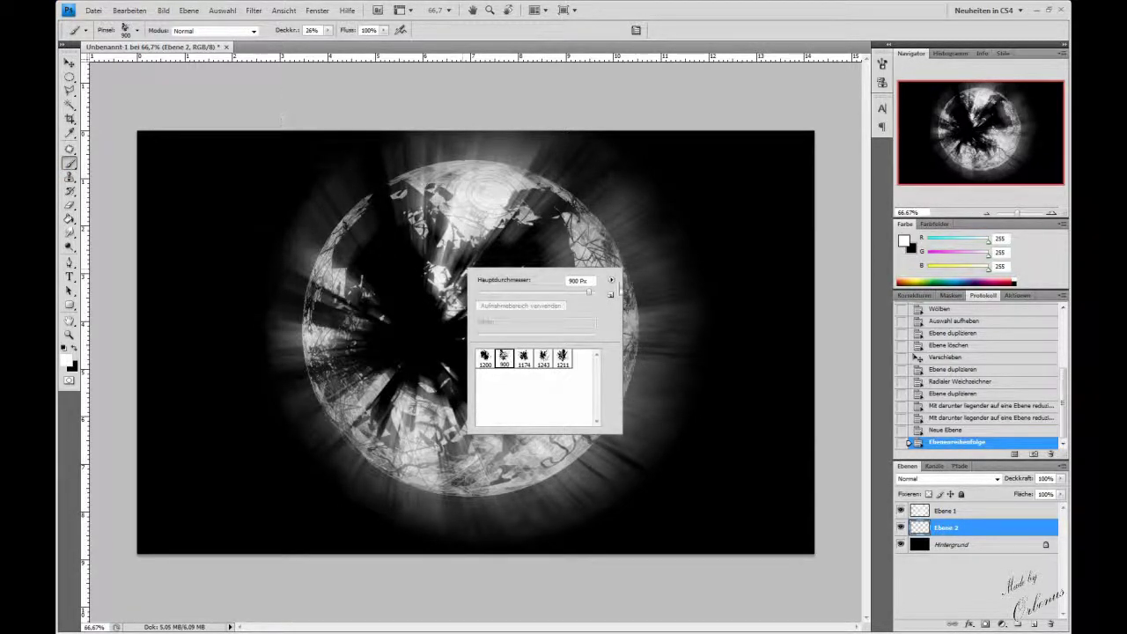
{"action": "left_click", "coordinate": [611, 280]}
{"action": "left_click", "coordinate": [669, 150]}
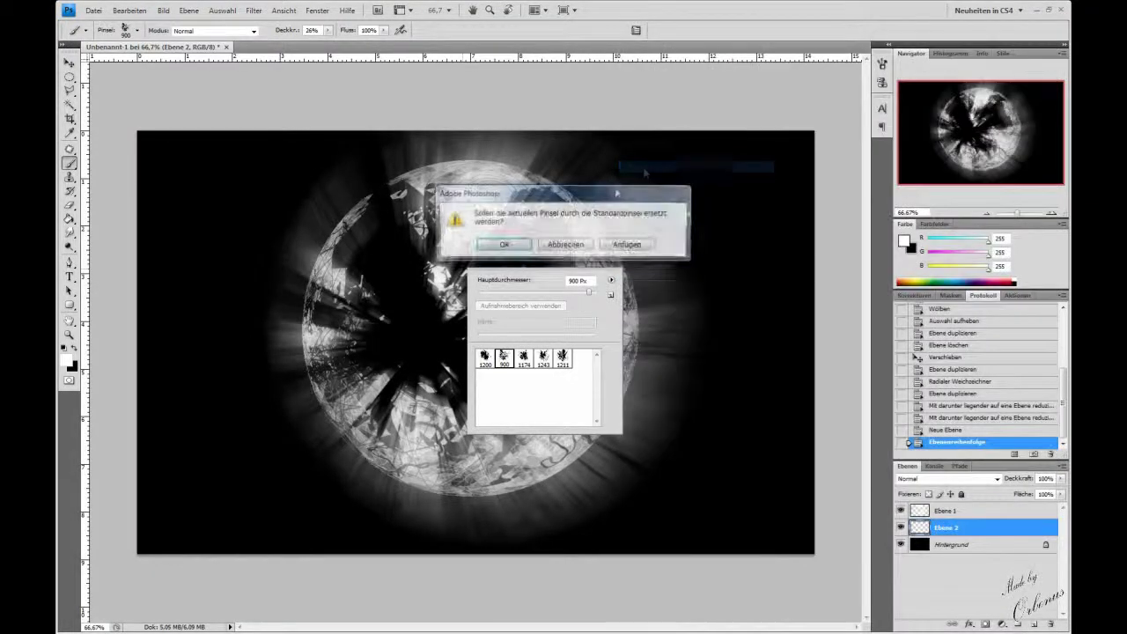
{"action": "left_click", "coordinate": [509, 244]}
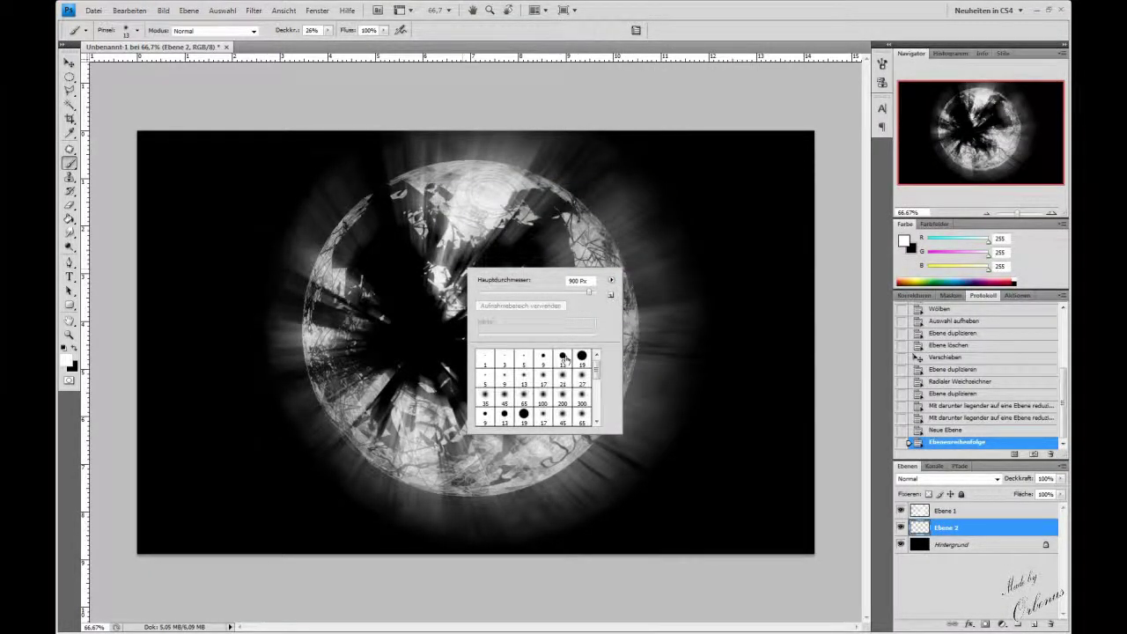
{"action": "left_click", "coordinate": [523, 397]}
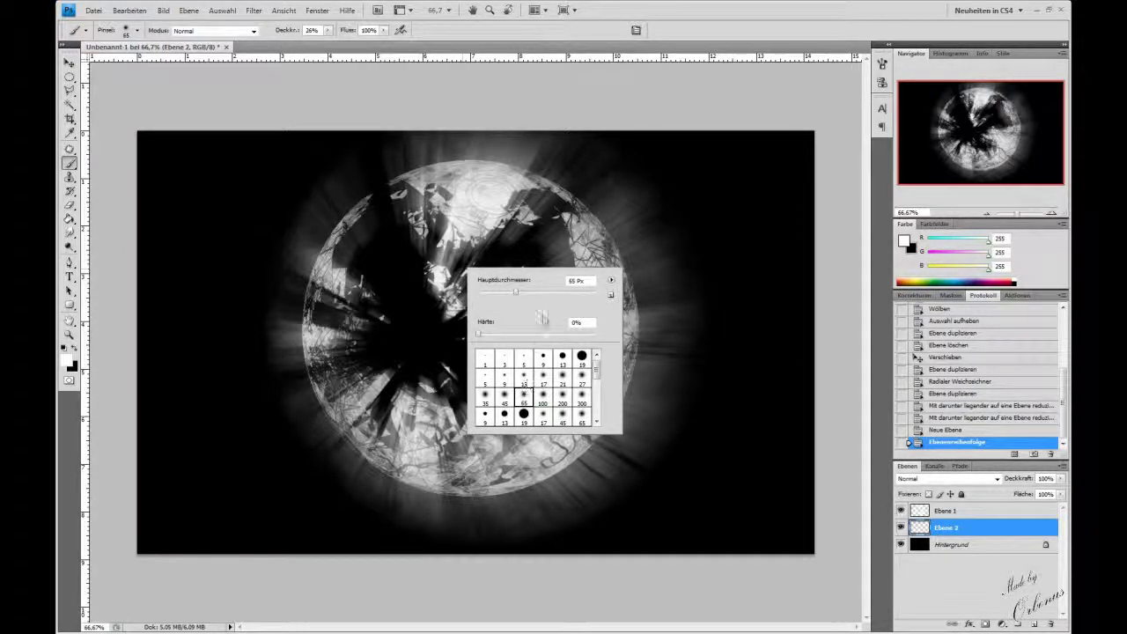
{"action": "left_click", "coordinate": [506, 397]}
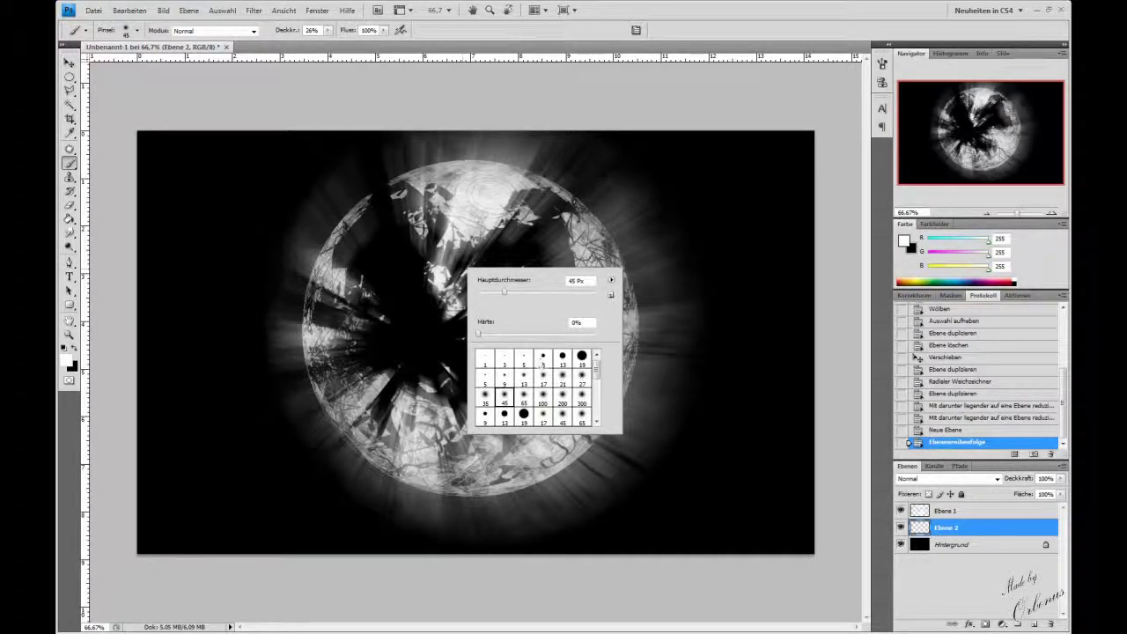
{"action": "left_click", "coordinate": [542, 379]}
{"action": "key", "text": "Escape"}
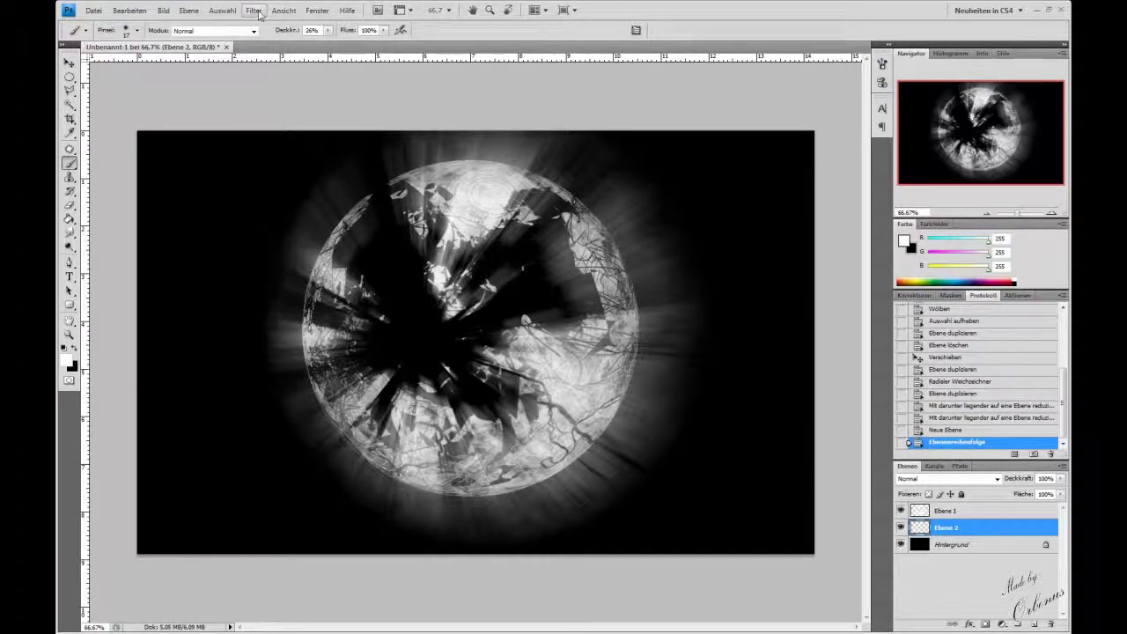
- Give the 17 px brush strong size jitter, scattering, opacity/flow jitter and a texture
{"action": "left_click", "coordinate": [282, 10]}
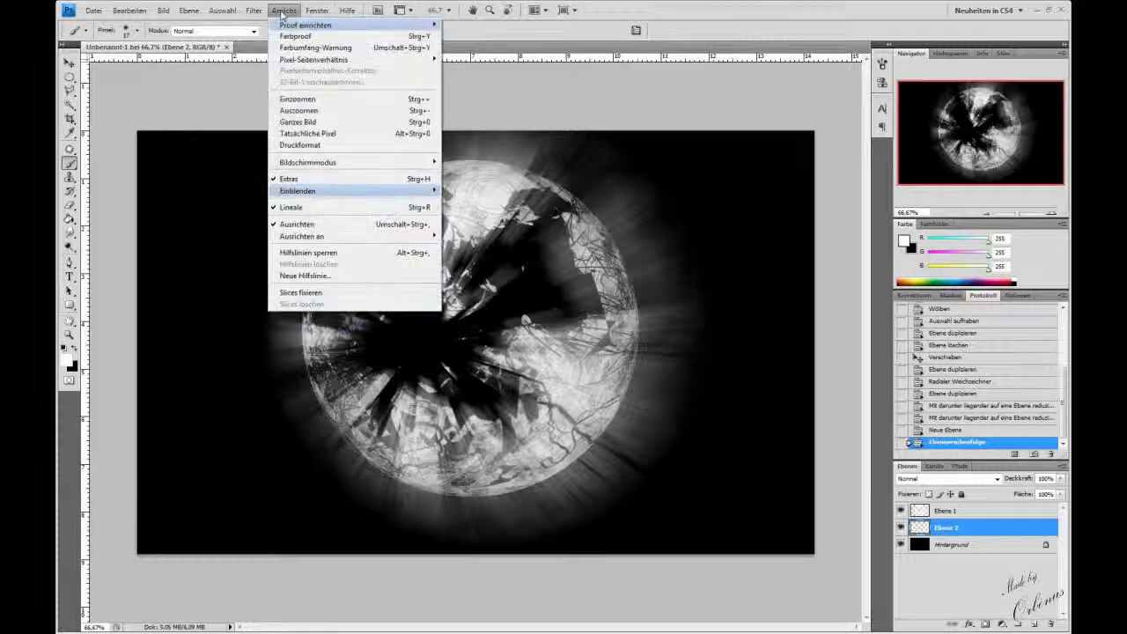
{"action": "left_click", "coordinate": [284, 11]}
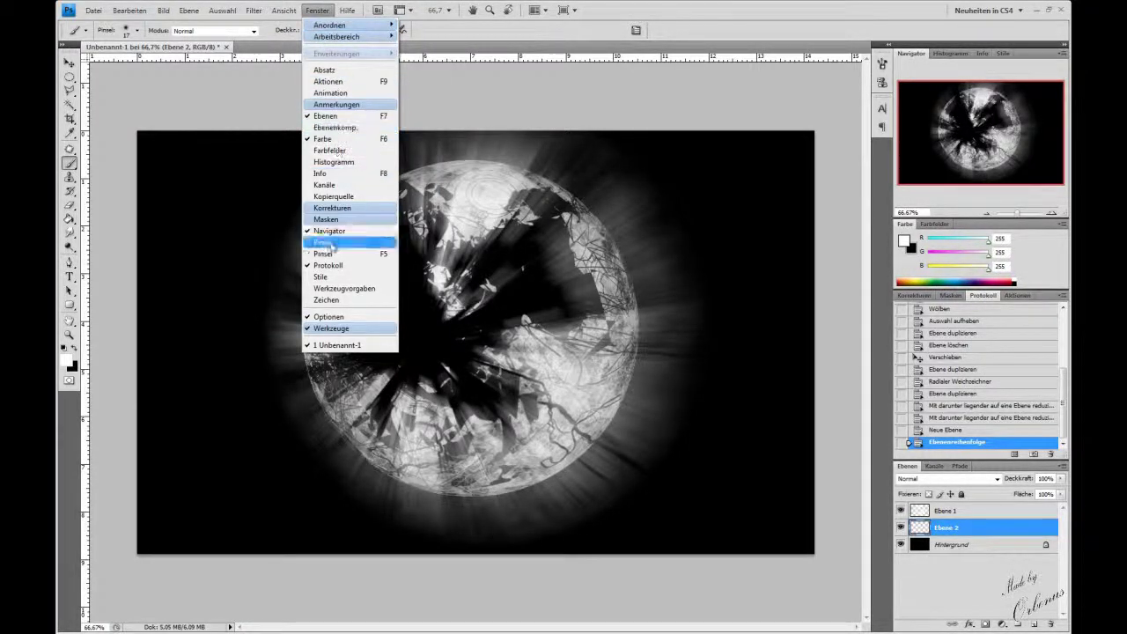
{"action": "left_click", "coordinate": [323, 254]}
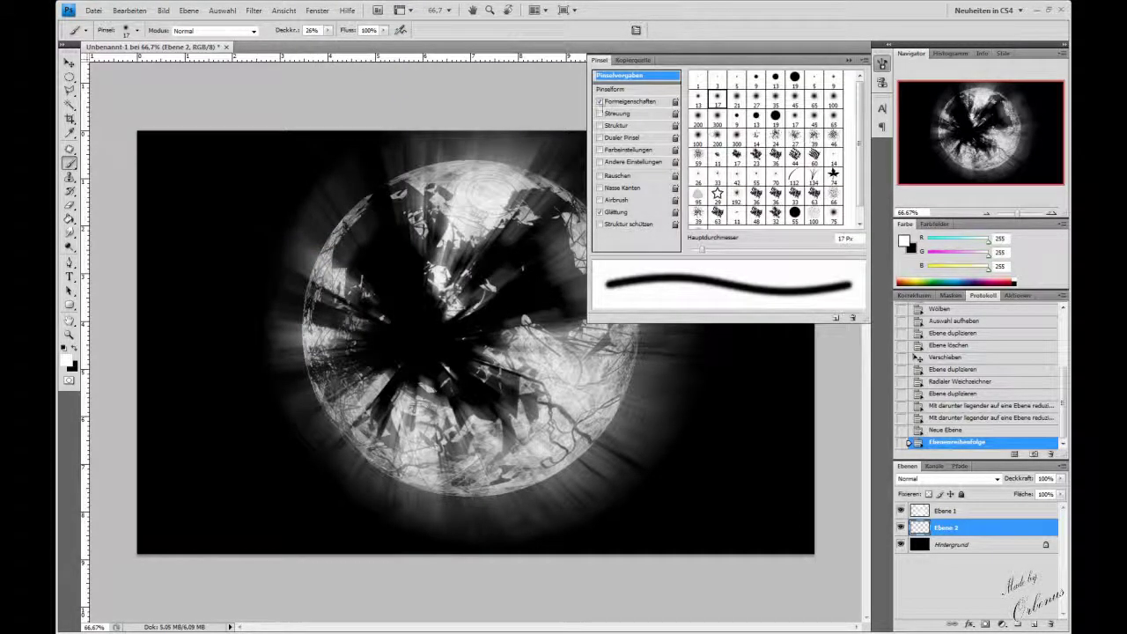
{"action": "left_click", "coordinate": [627, 102]}
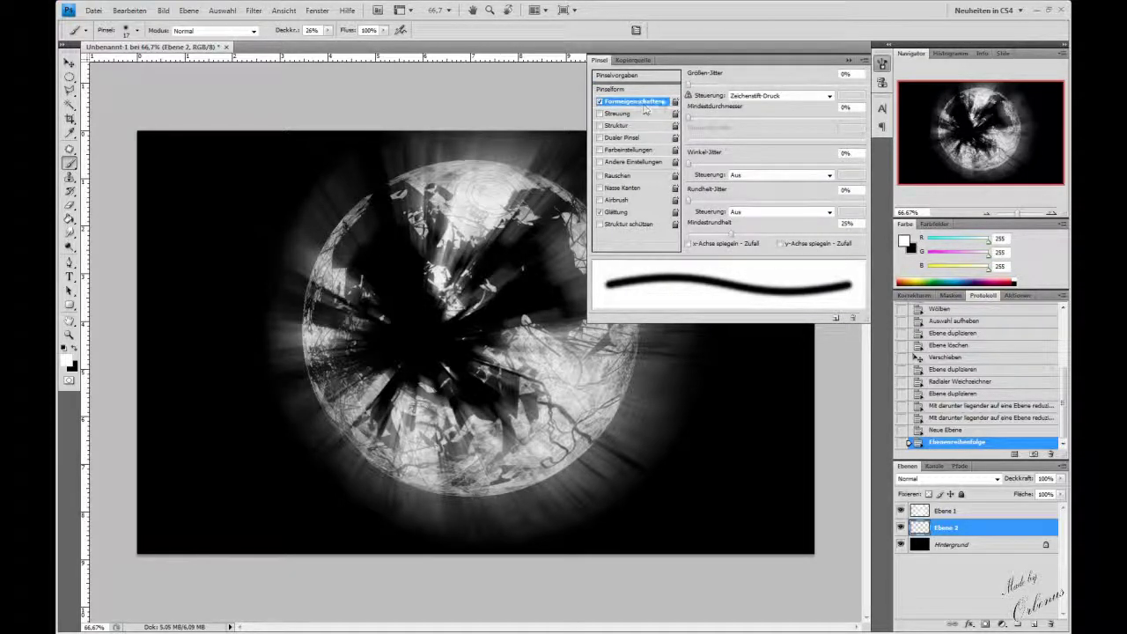
{"action": "left_click_drag", "start_coordinate": [687, 86], "coordinate": [876, 79]}
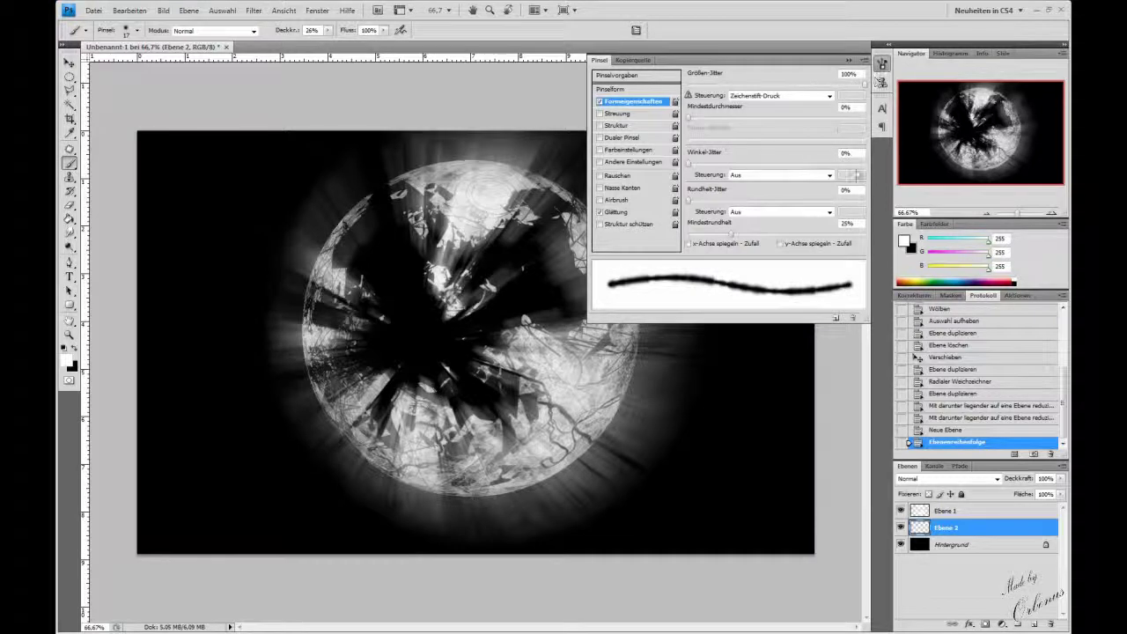
{"action": "left_click", "coordinate": [616, 115]}
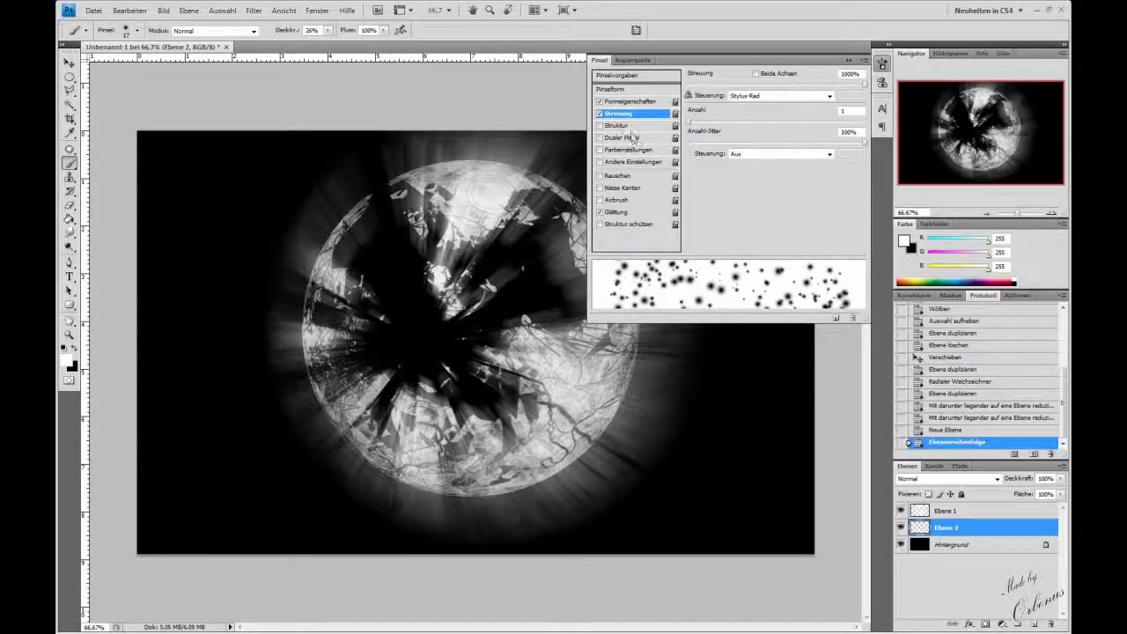
{"action": "left_click", "coordinate": [627, 162]}
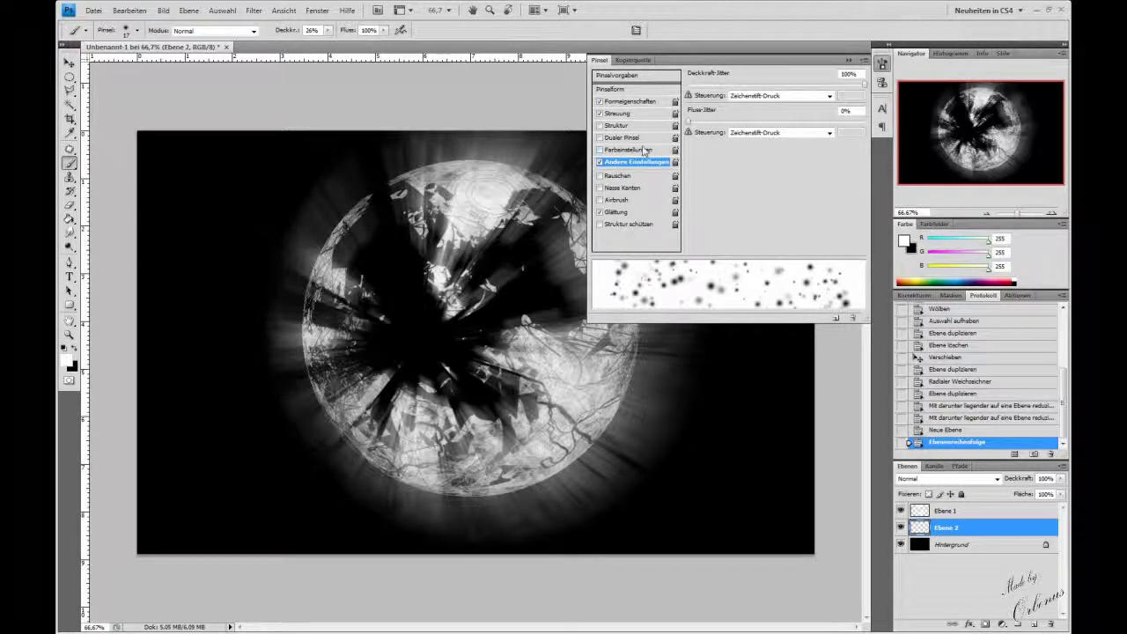
{"action": "left_click", "coordinate": [617, 126]}
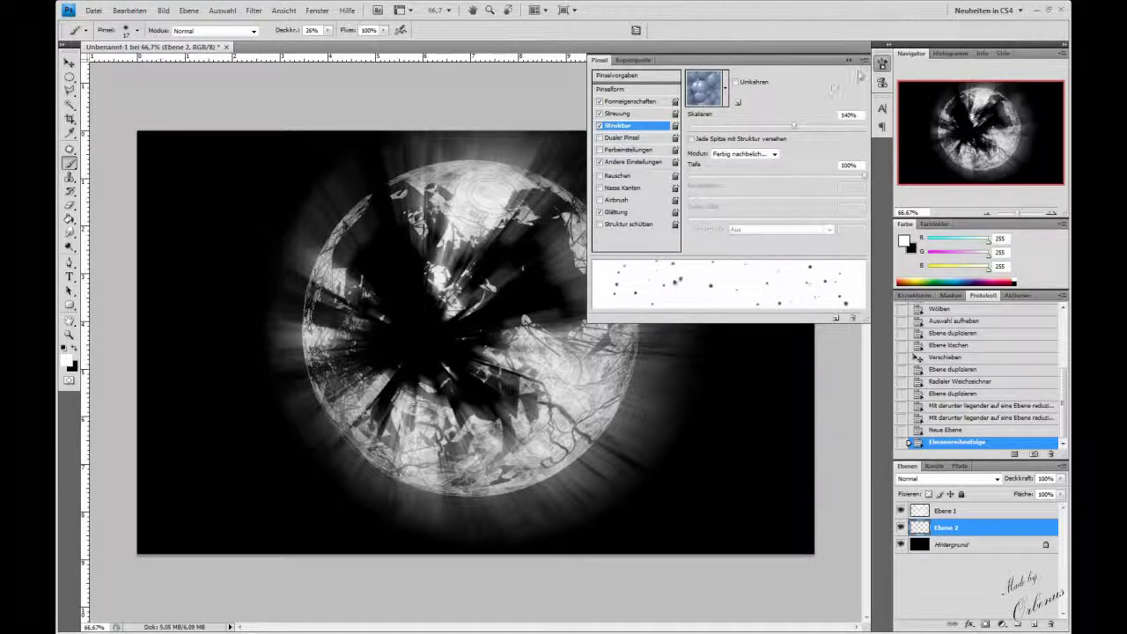
{"action": "left_click", "coordinate": [882, 63]}
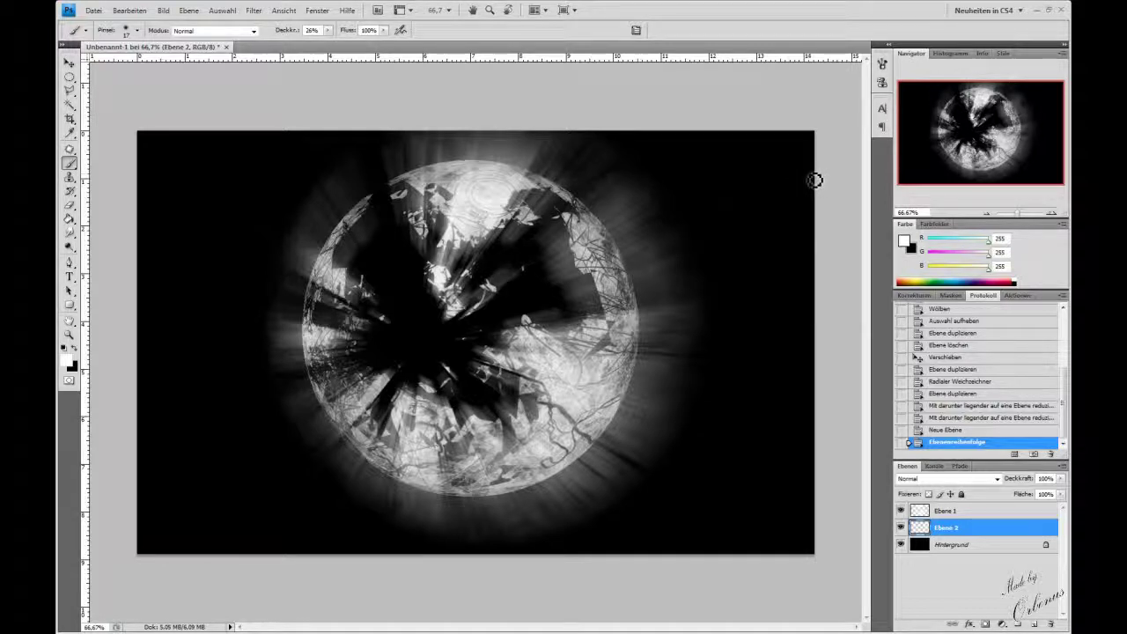
- Paint two strokes of scattered white stars across the upper and left sky, then duplicate Ebene 2
{"action": "left_click_drag", "start_coordinate": [813, 180], "coordinate": [222, 173]}
{"action": "left_click_drag", "start_coordinate": [493, 447], "coordinate": [295, 445]}
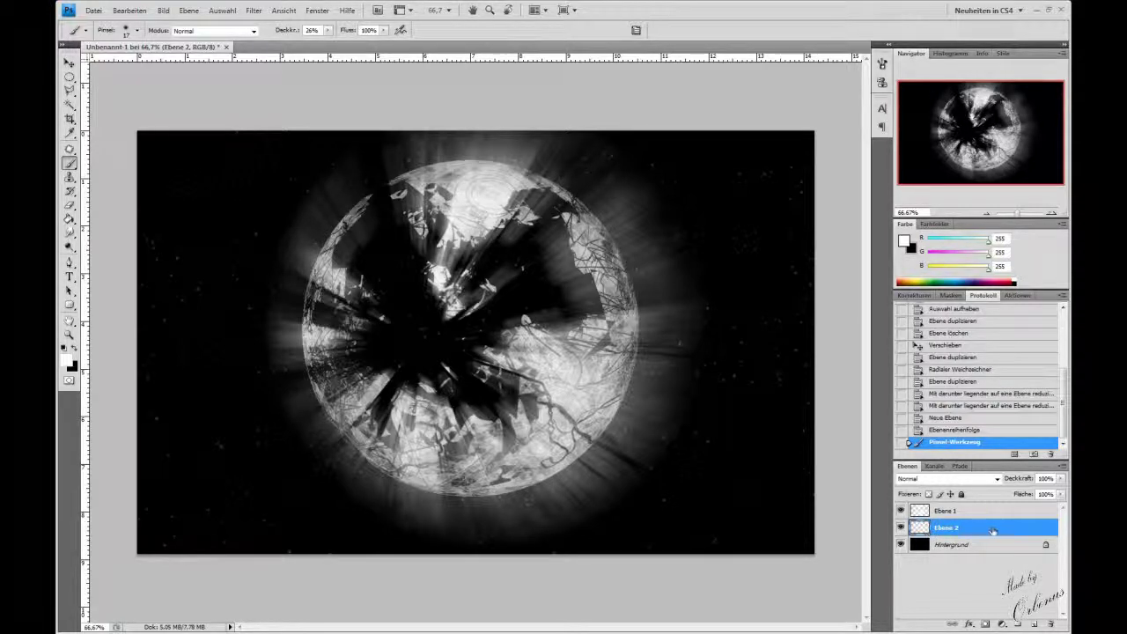
{"action": "left_click_drag", "start_coordinate": [992, 530], "coordinate": [1036, 623]}
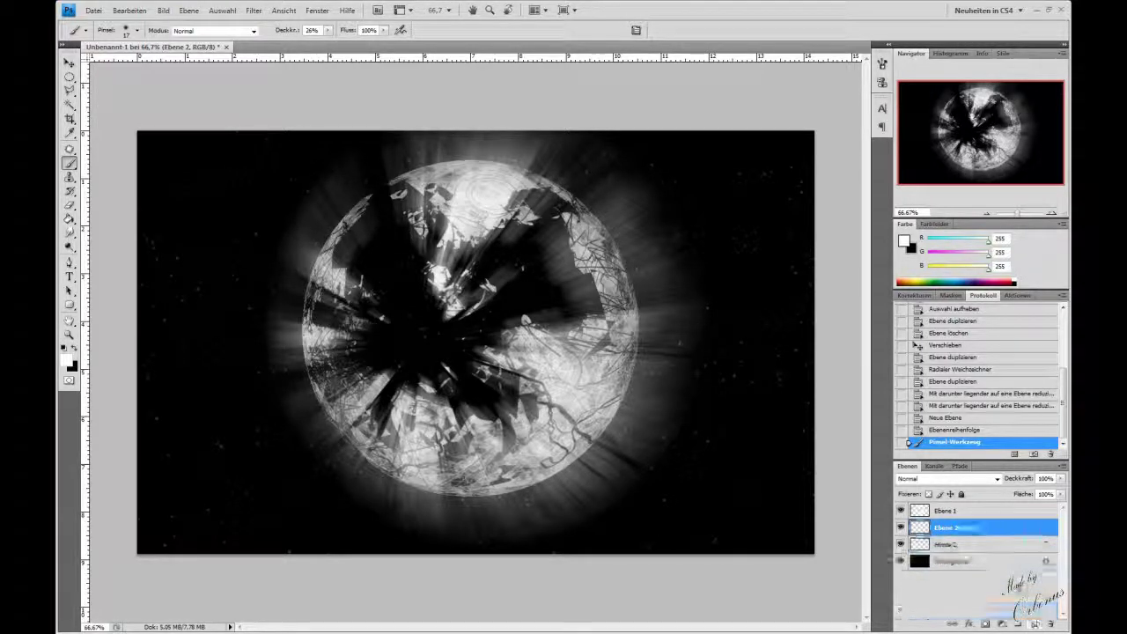
- Merge Ebene 2 Kopie down into Ebene 2 and set the Eraser to a 370 px diameter
{"action": "right_click", "coordinate": [993, 523]}
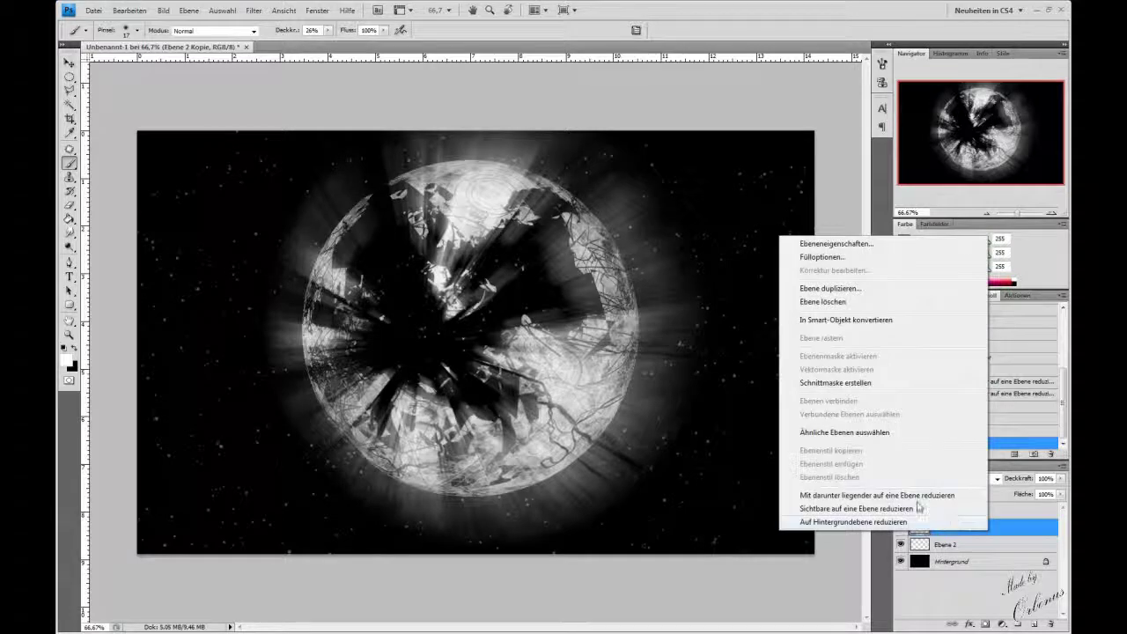
{"action": "left_click", "coordinate": [907, 496]}
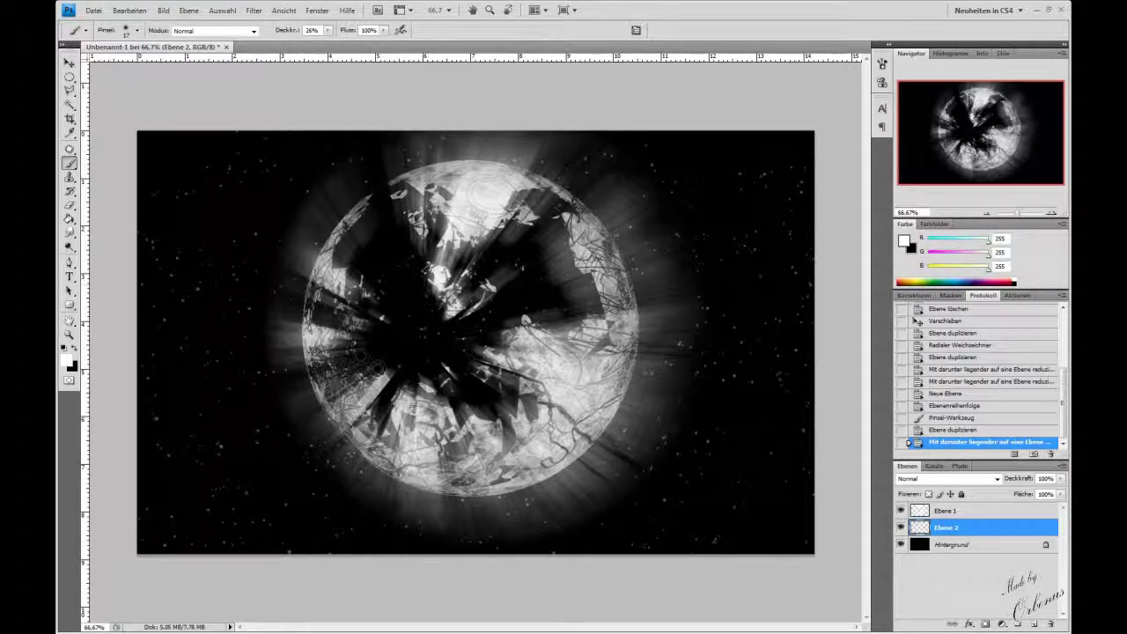
{"action": "left_click", "coordinate": [70, 205]}
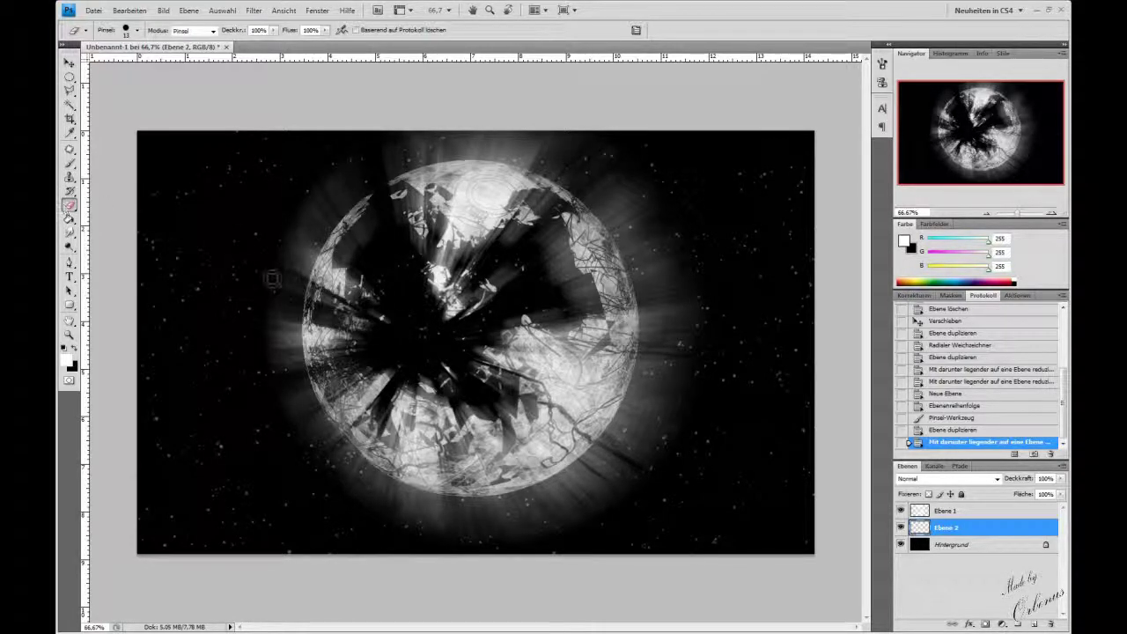
{"action": "right_click", "coordinate": [428, 326]}
{"action": "left_click", "coordinate": [540, 405]}
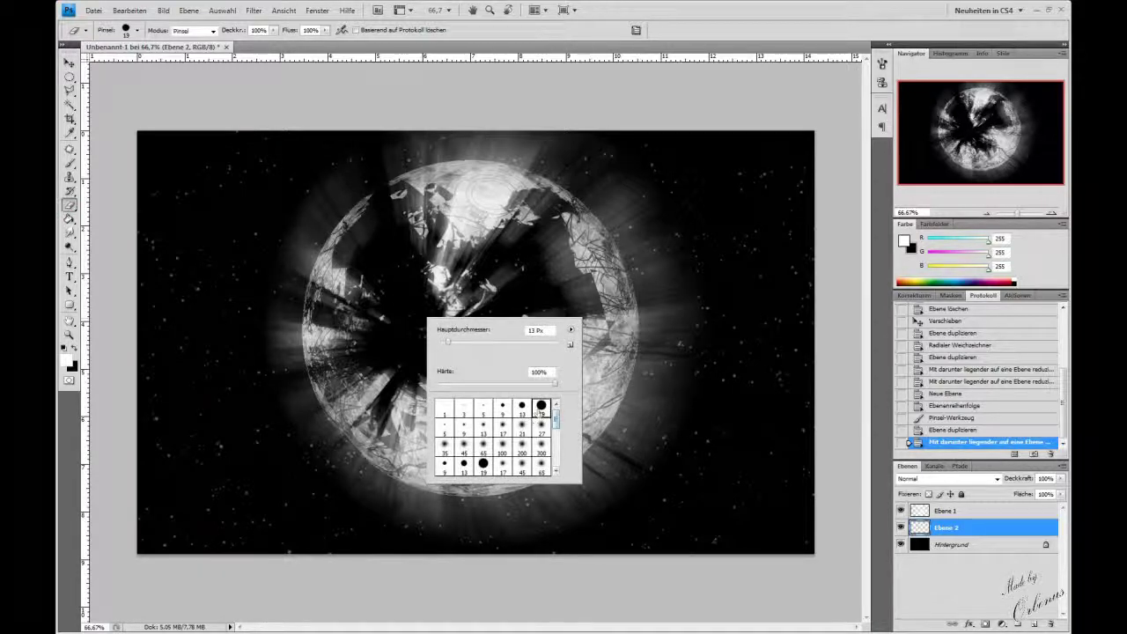
{"action": "left_click_drag", "start_coordinate": [500, 342], "coordinate": [539, 343]}
{"action": "key", "text": "Return"}
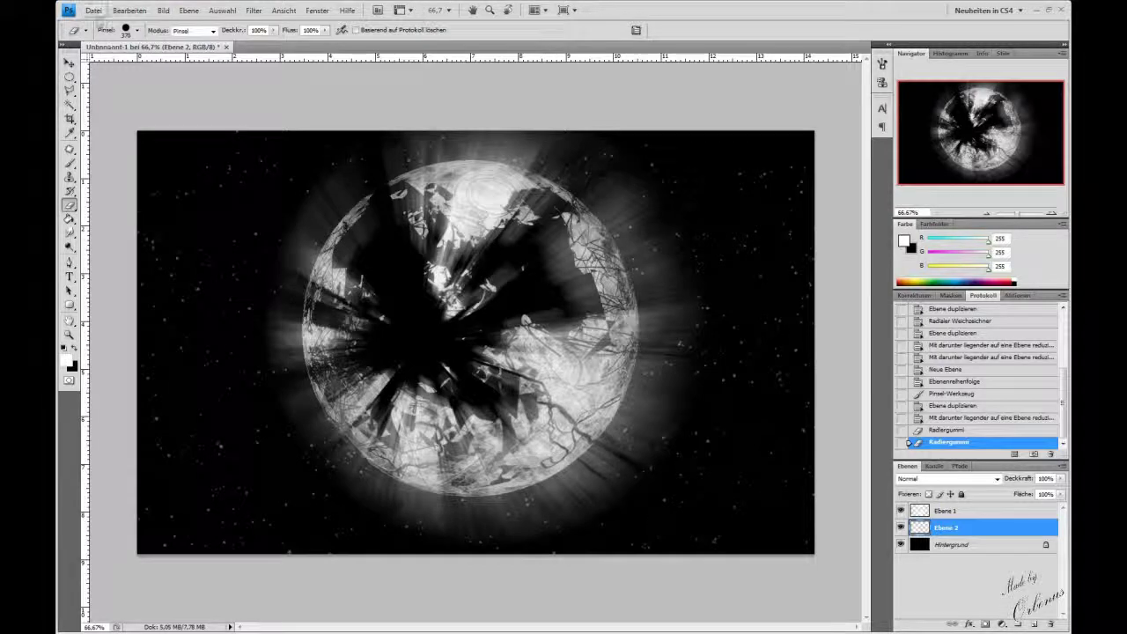
{"action": "left_click", "coordinate": [91, 14]}
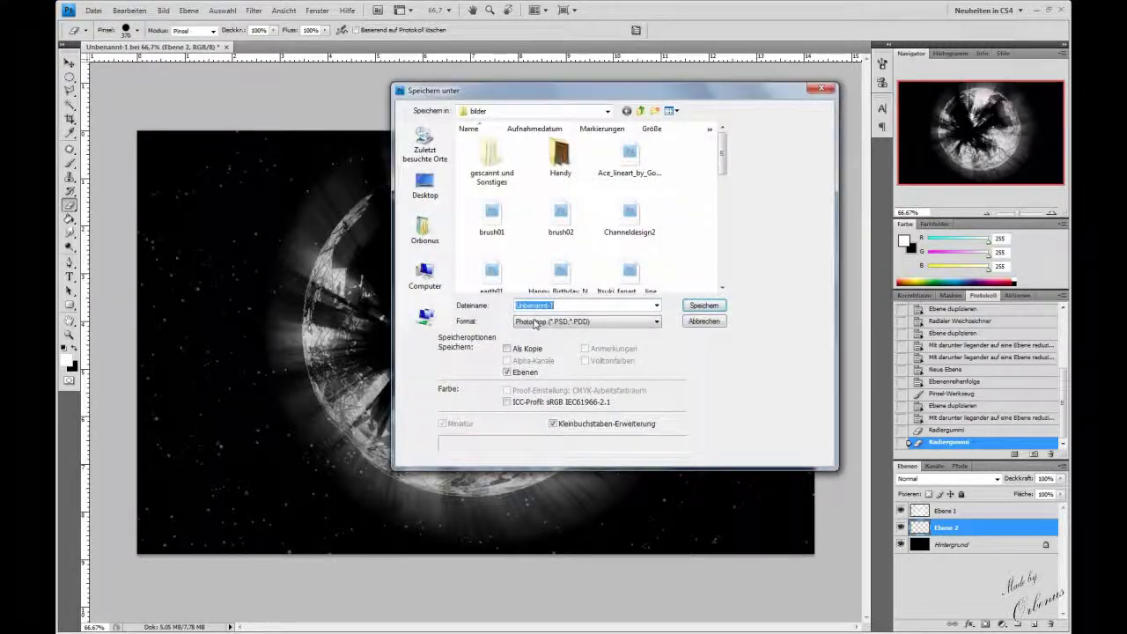
{"action": "left_click", "coordinate": [571, 323]}
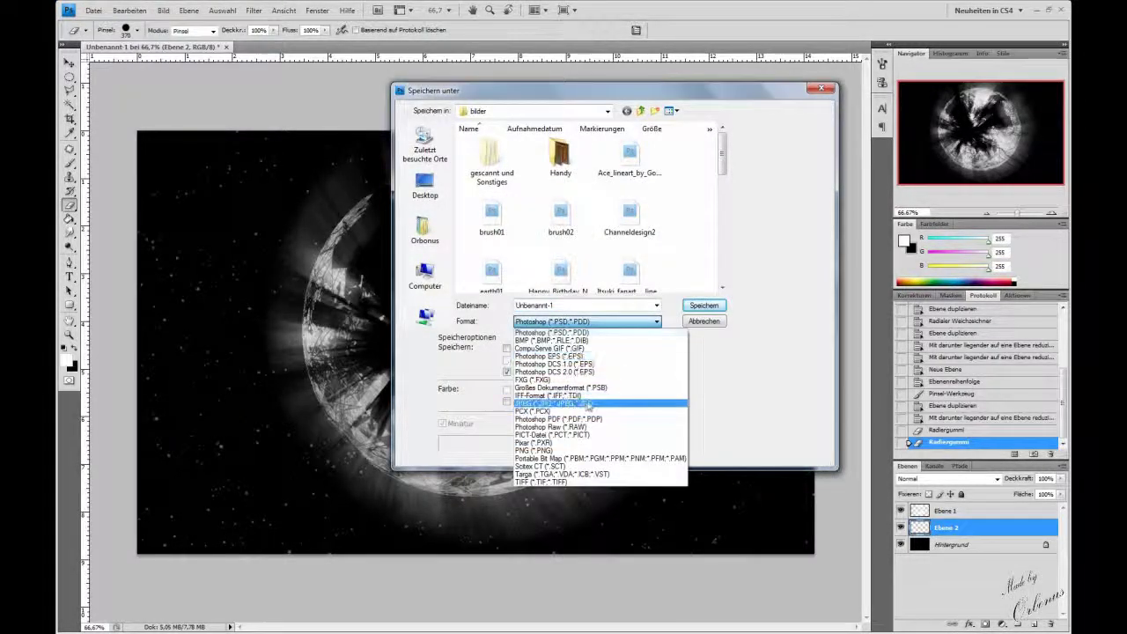
{"action": "key", "text": "Down"}
{"action": "left_click", "coordinate": [627, 332]}
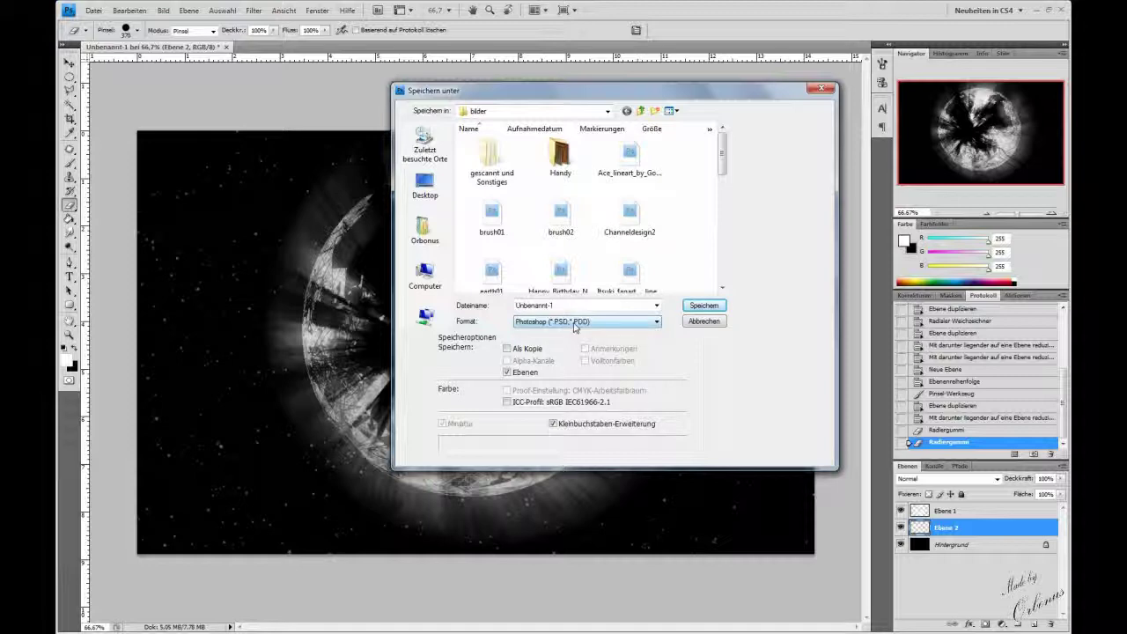
{"action": "left_click", "coordinate": [575, 323]}
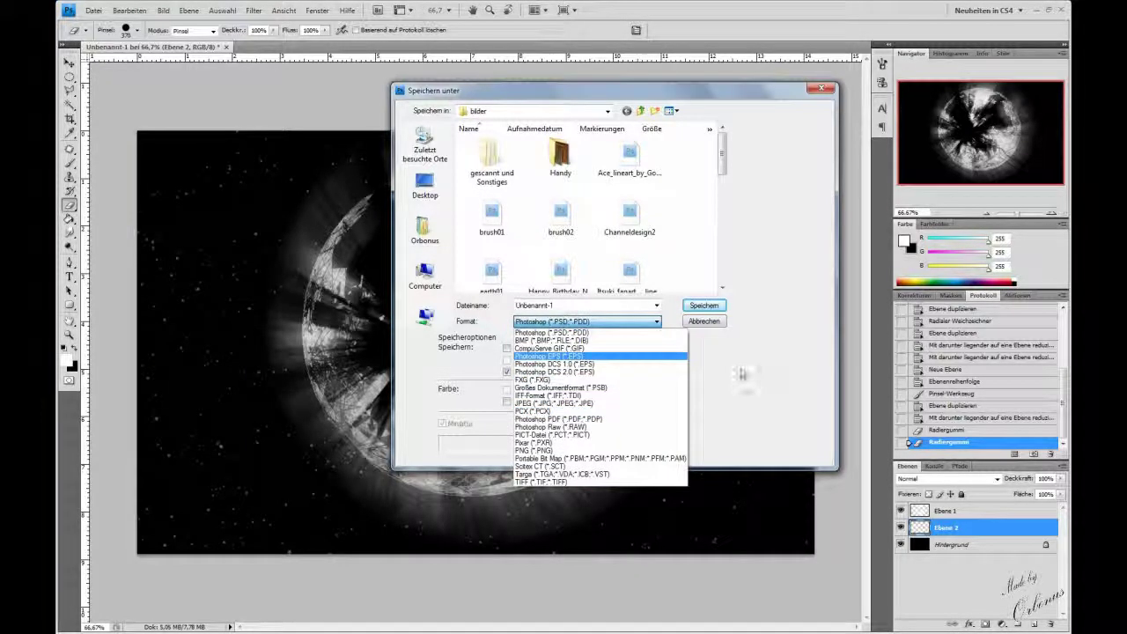
{"action": "left_click", "coordinate": [564, 332]}
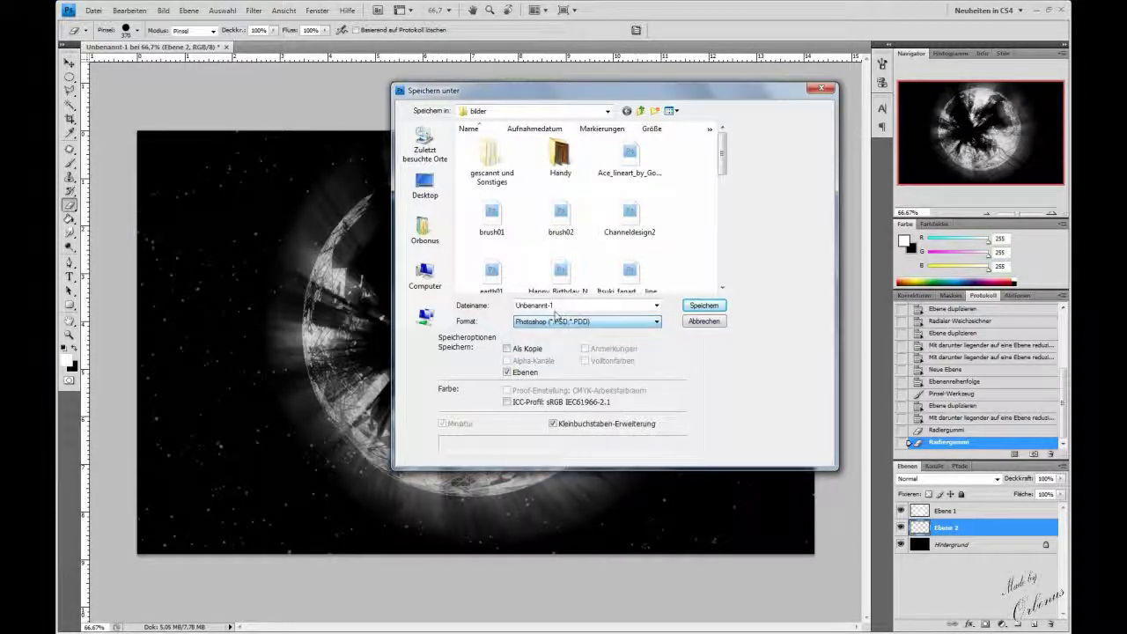
{"action": "double_click", "coordinate": [551, 304]}
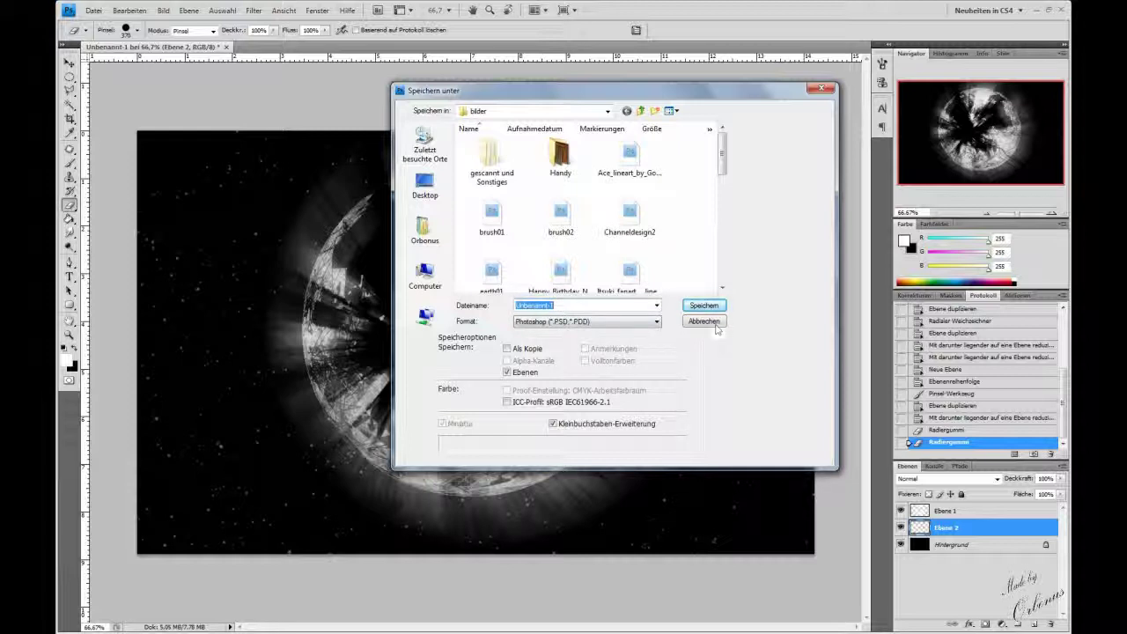
{"action": "left_click", "coordinate": [567, 305]}
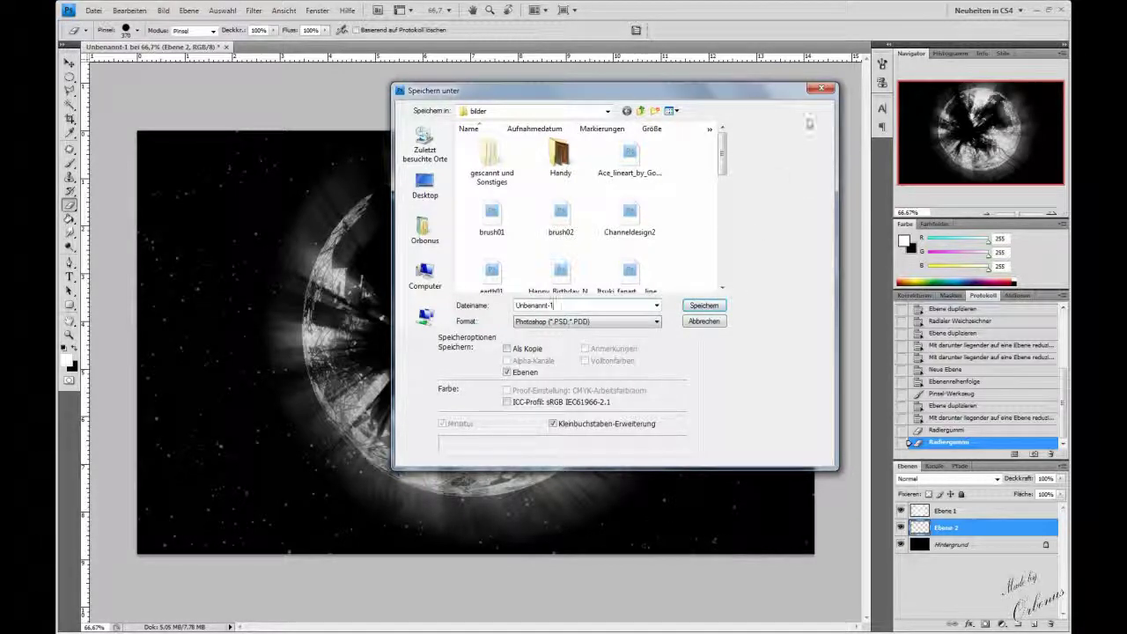
{"action": "left_click", "coordinate": [821, 88]}
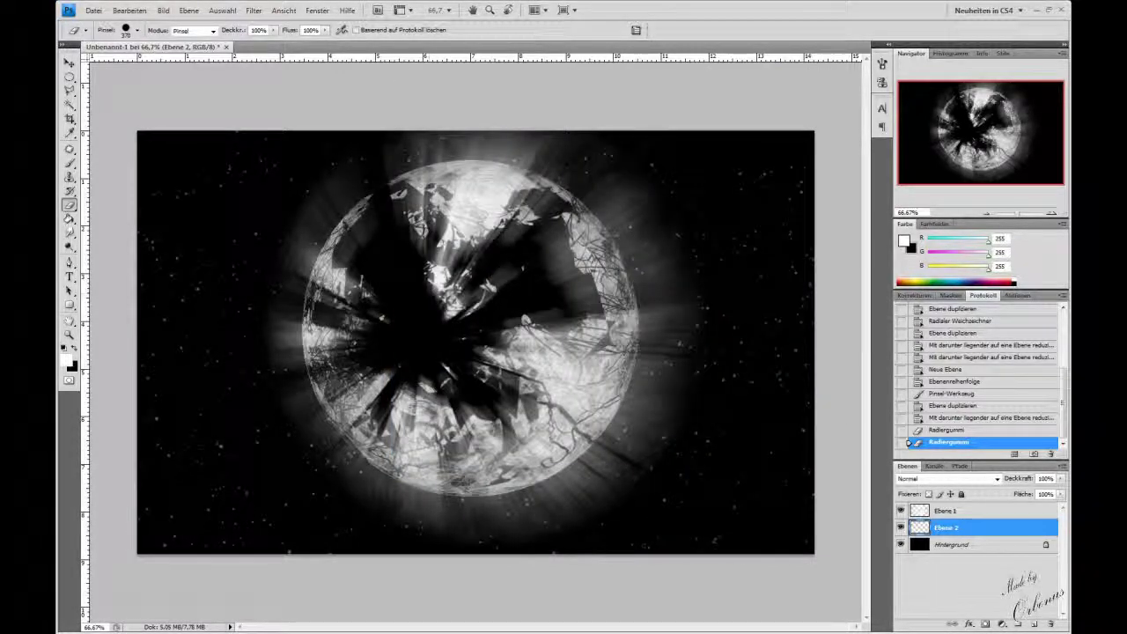